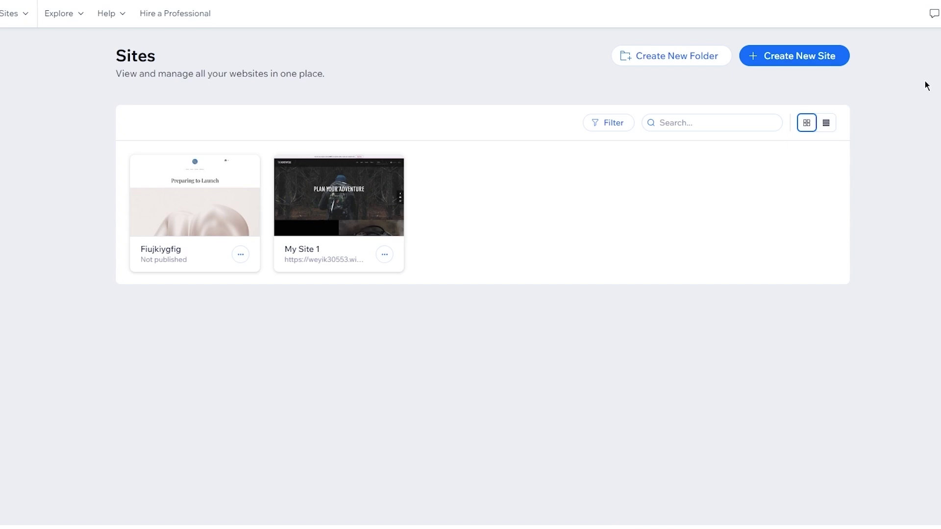
Start a new site without AI, using the Portfolio example, and pick Art Portfolio as the type
{"action": "left_click", "coordinate": [785, 60]}
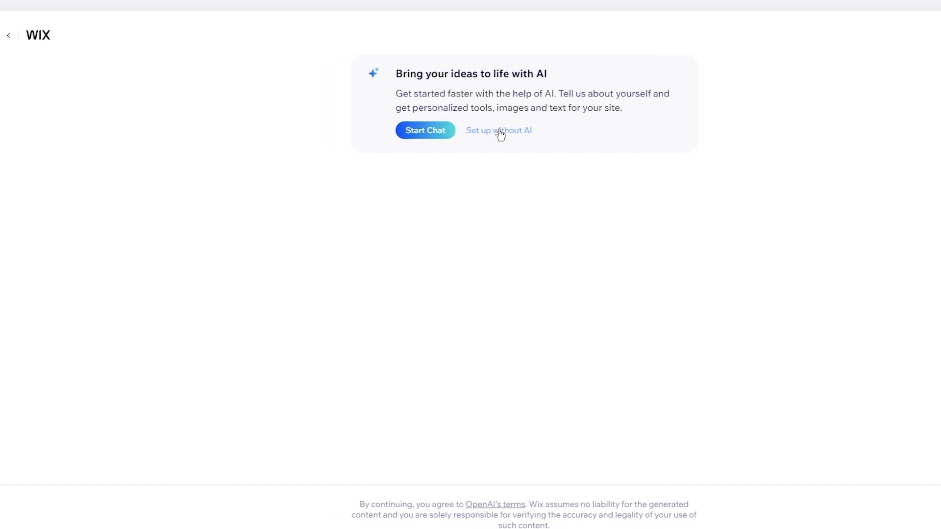
{"action": "left_click", "coordinate": [458, 131]}
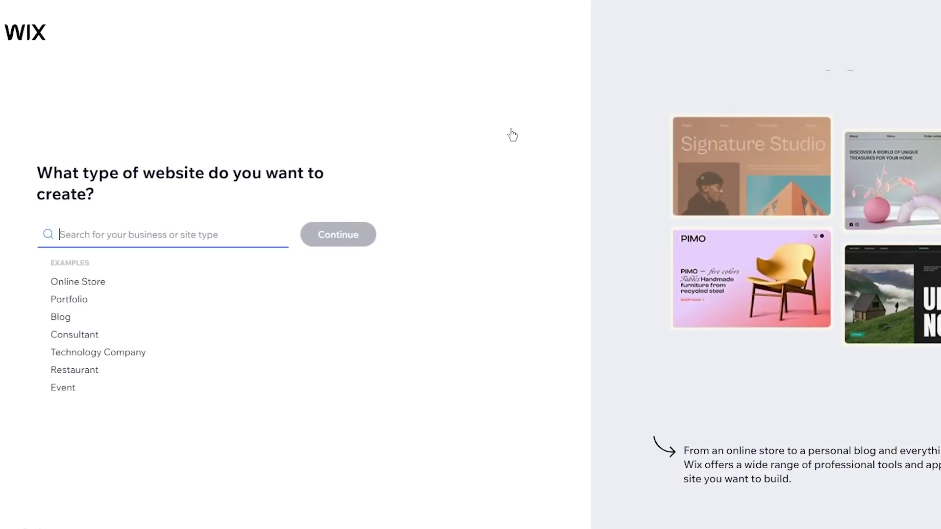
{"action": "left_click", "coordinate": [61, 301]}
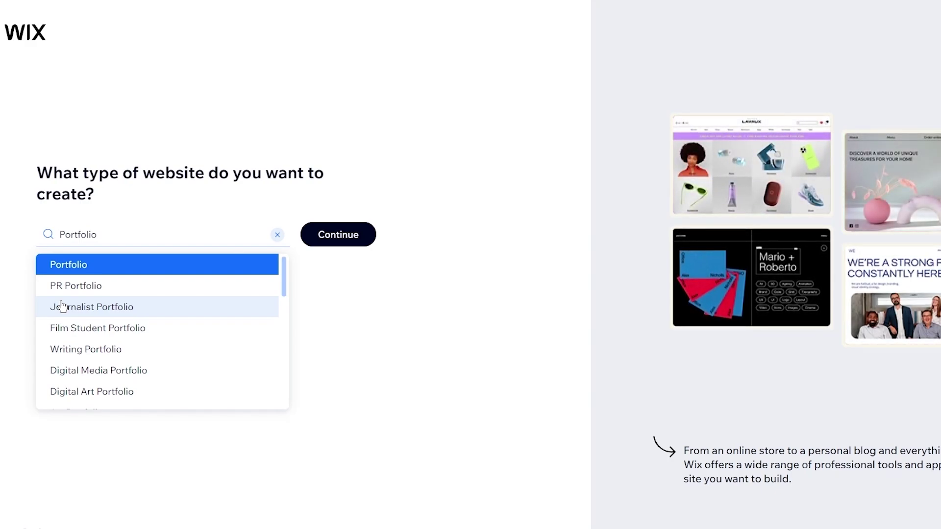
{"action": "scroll", "coordinate": [88, 357], "scroll_direction": "down", "scroll_amount": 3}
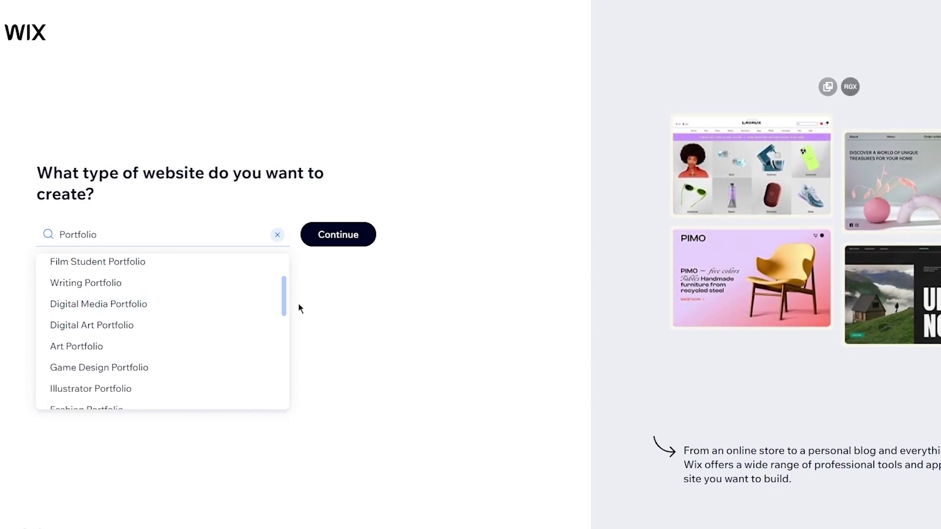
{"action": "left_click", "coordinate": [208, 357]}
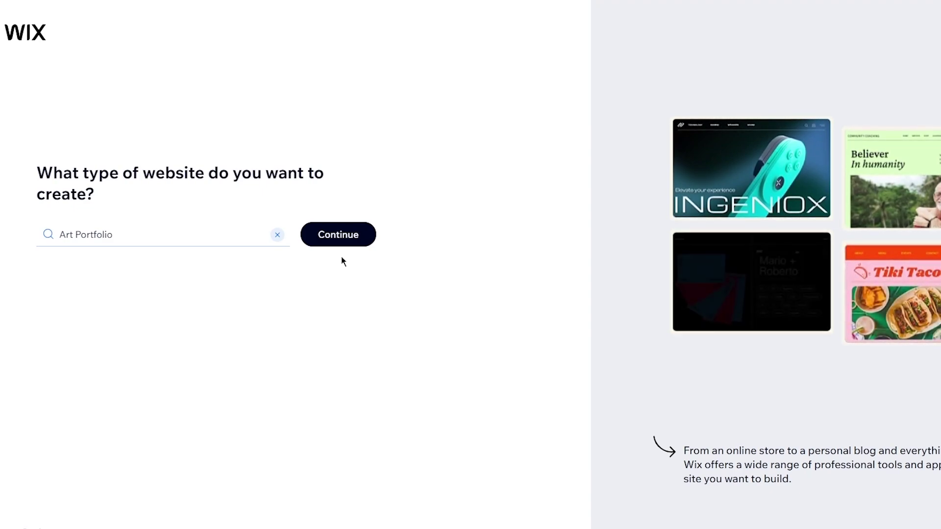
Continue with Art Portfolio and begin entering the site name 'P for picasso'
{"action": "left_click", "coordinate": [343, 233]}
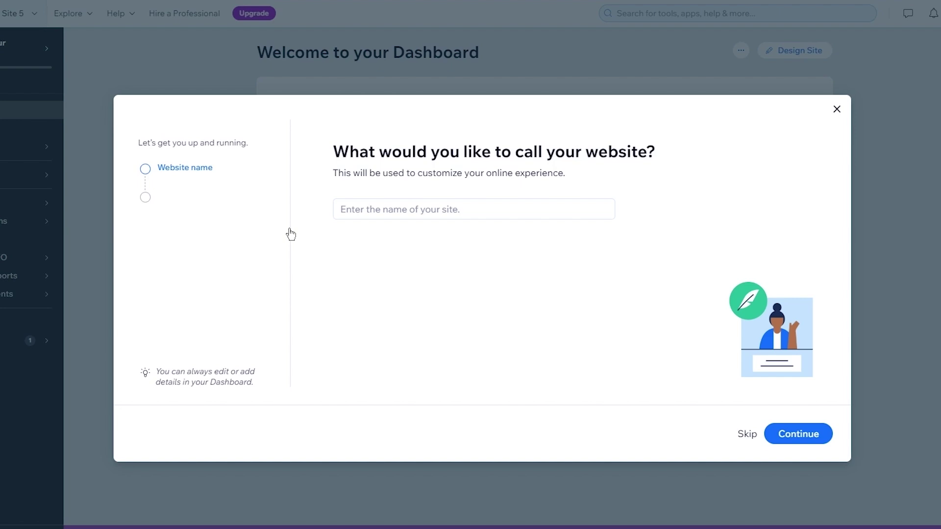
{"action": "left_click", "coordinate": [355, 202]}
{"action": "type", "text": "P for picasso"}
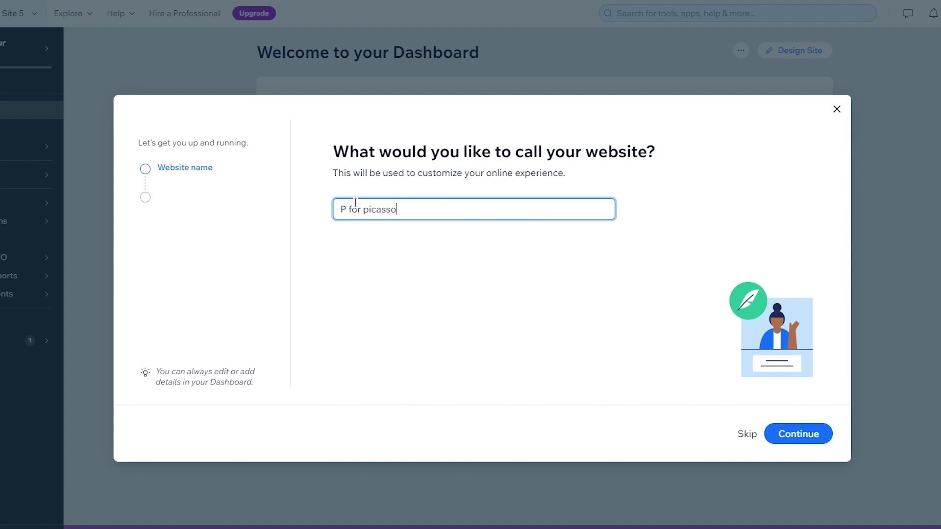
Confirm the site name, then pass the Wix apps list, keeping the built-in Portfolio app
{"action": "left_click", "coordinate": [795, 434]}
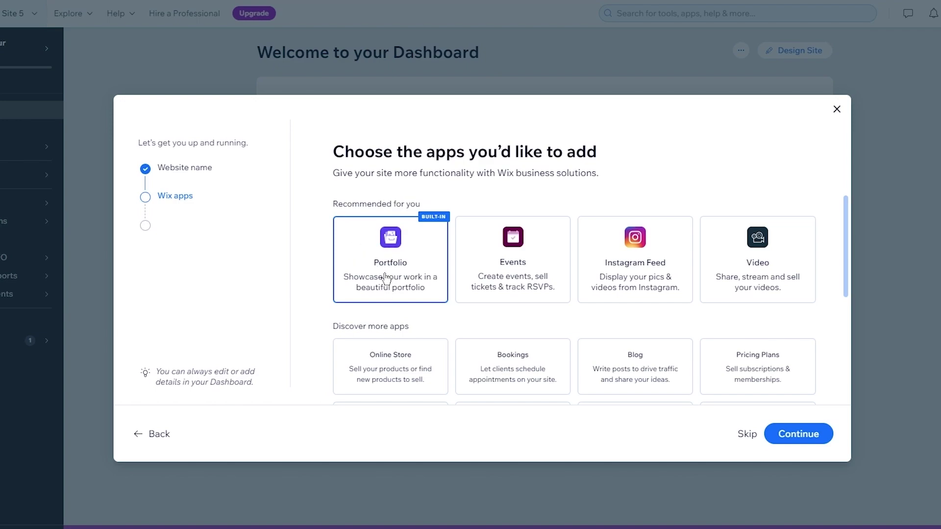
{"action": "scroll", "coordinate": [683, 298], "scroll_direction": "down", "scroll_amount": 4}
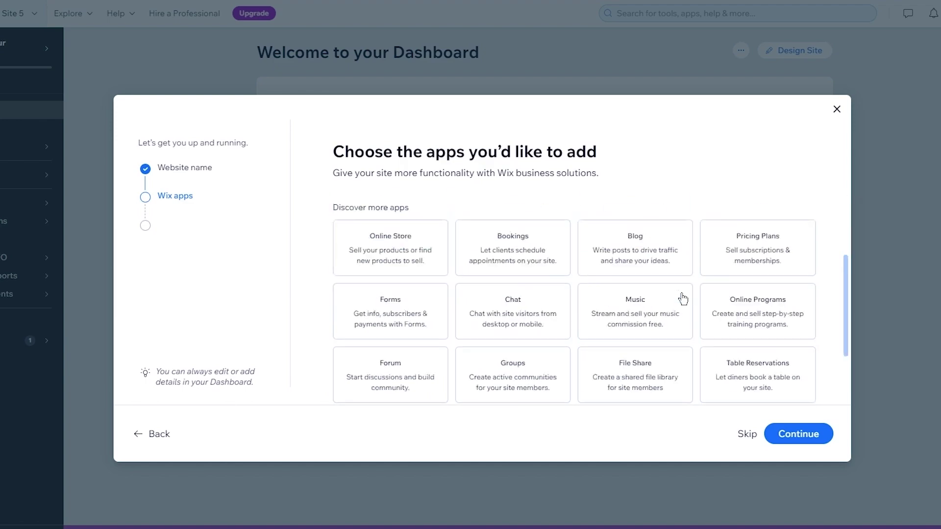
{"action": "scroll", "coordinate": [683, 299], "scroll_direction": "up", "scroll_amount": 2}
{"action": "scroll", "coordinate": [682, 299], "scroll_direction": "up", "scroll_amount": 3}
{"action": "scroll", "coordinate": [683, 298], "scroll_direction": "down", "scroll_amount": 2}
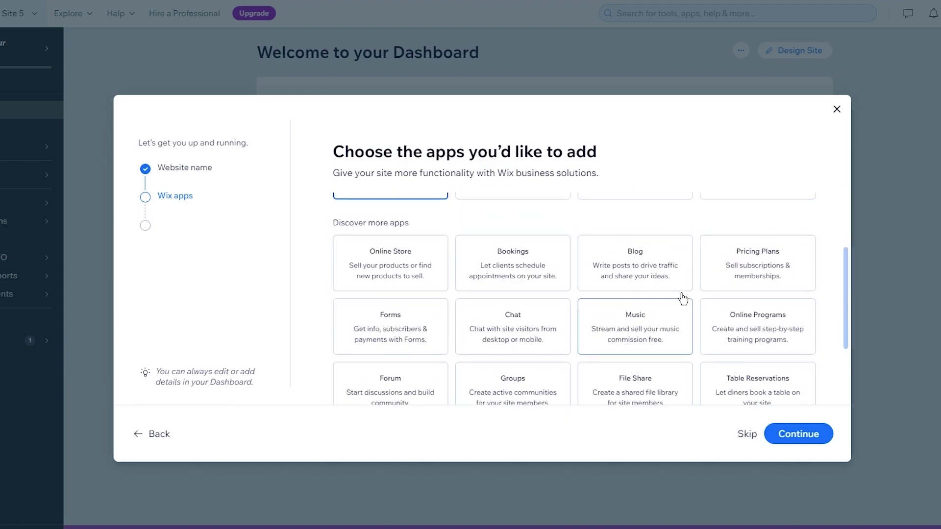
{"action": "scroll", "coordinate": [683, 299], "scroll_direction": "up", "scroll_amount": 1}
{"action": "left_click", "coordinate": [784, 436]}
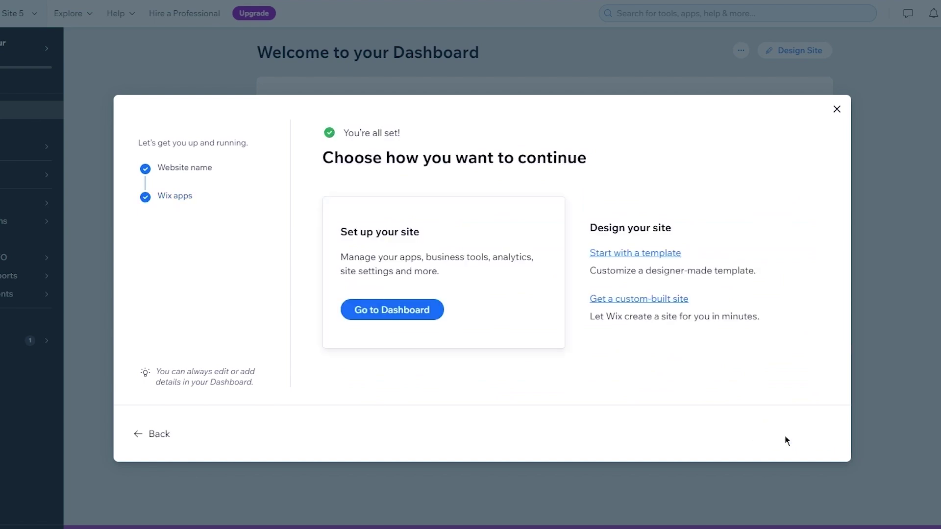
Go to the dashboard and open the Projects page from the checklist's Add Project item
{"action": "left_click", "coordinate": [378, 317]}
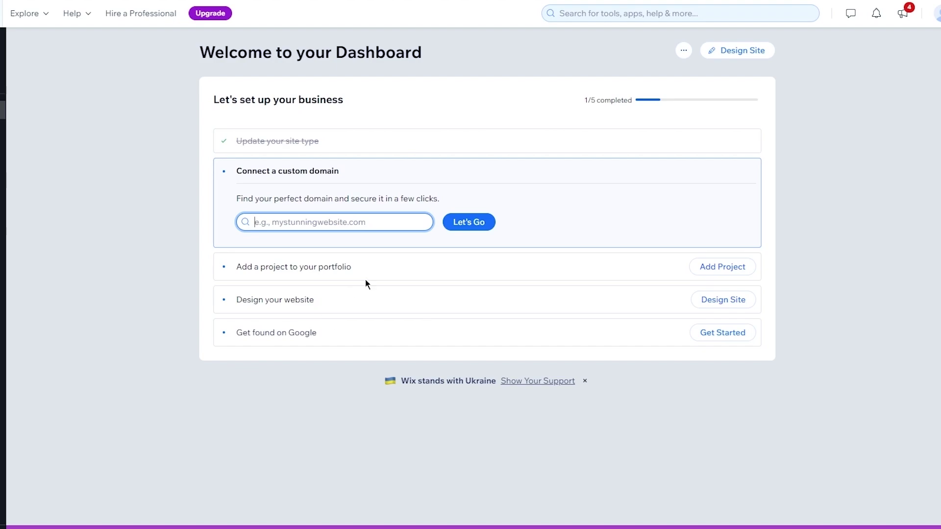
{"action": "left_click", "coordinate": [414, 273]}
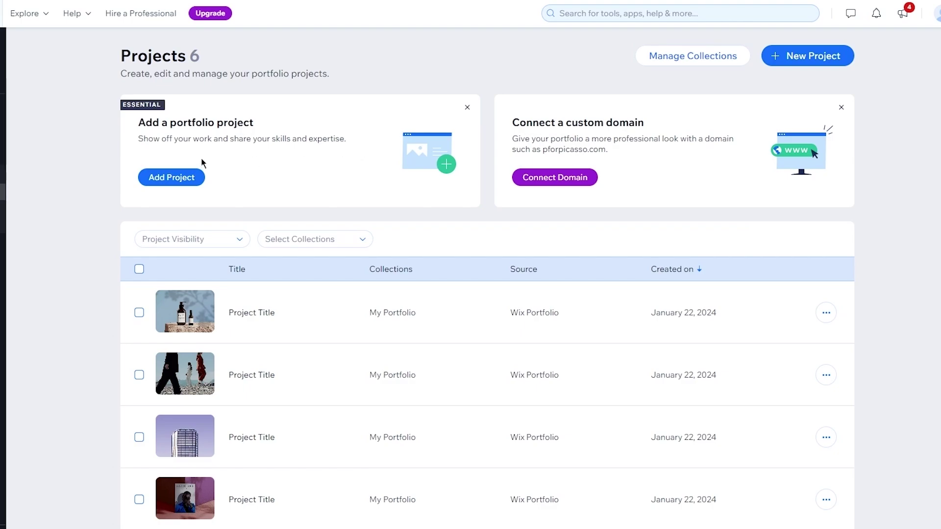
Add a new portfolio project titled 'art'
{"action": "left_click", "coordinate": [182, 176]}
{"action": "left_click", "coordinate": [356, 239]}
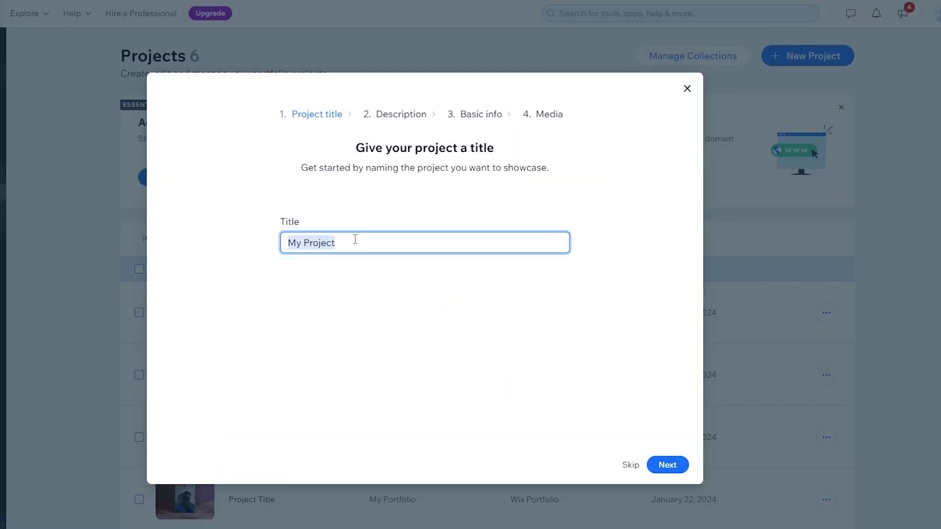
{"action": "type", "text": "art"}
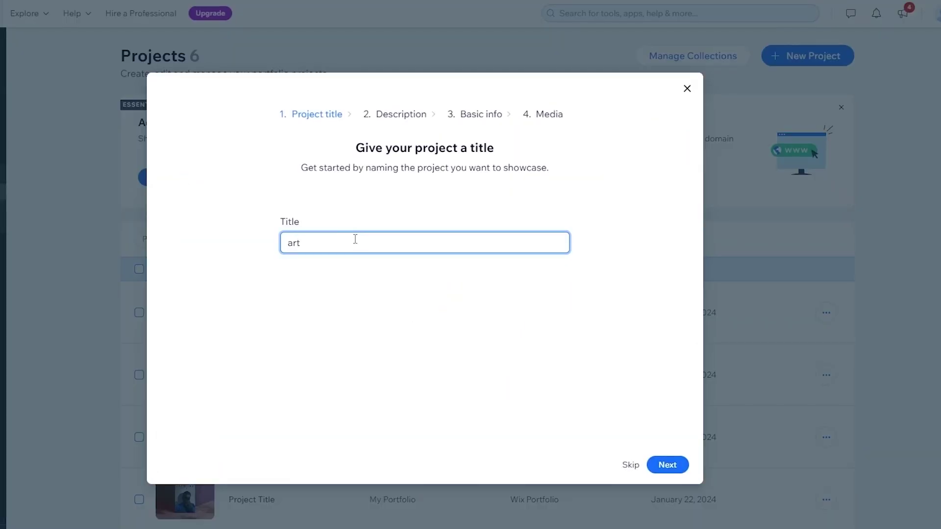
{"action": "left_click", "coordinate": [665, 465]}
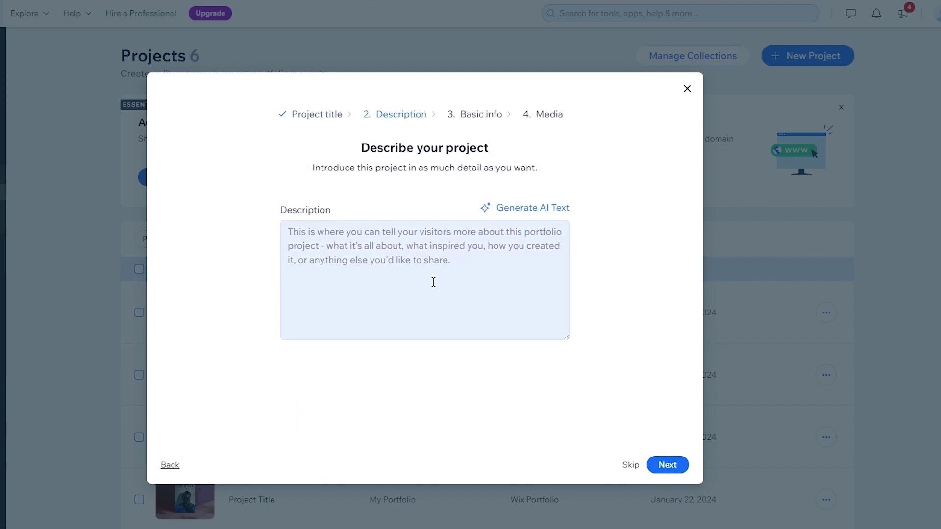
Generate an AI description about the art journey from National College of Arts, using Option 2
{"action": "left_click", "coordinate": [472, 257]}
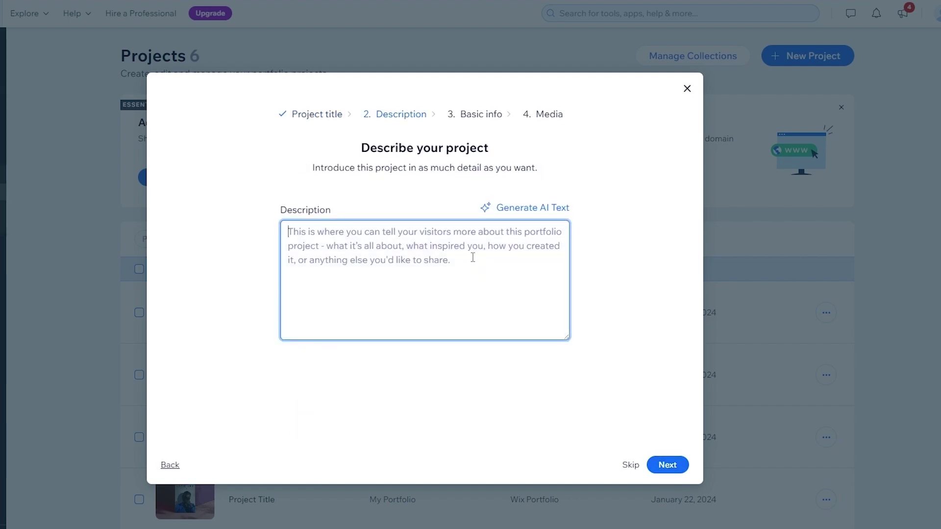
{"action": "left_click", "coordinate": [522, 211]}
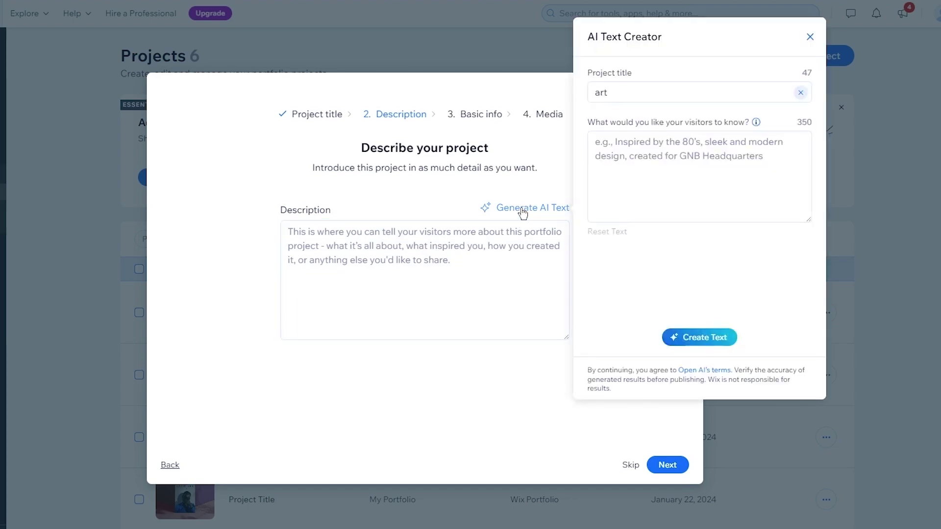
{"action": "double_click", "coordinate": [617, 91]}
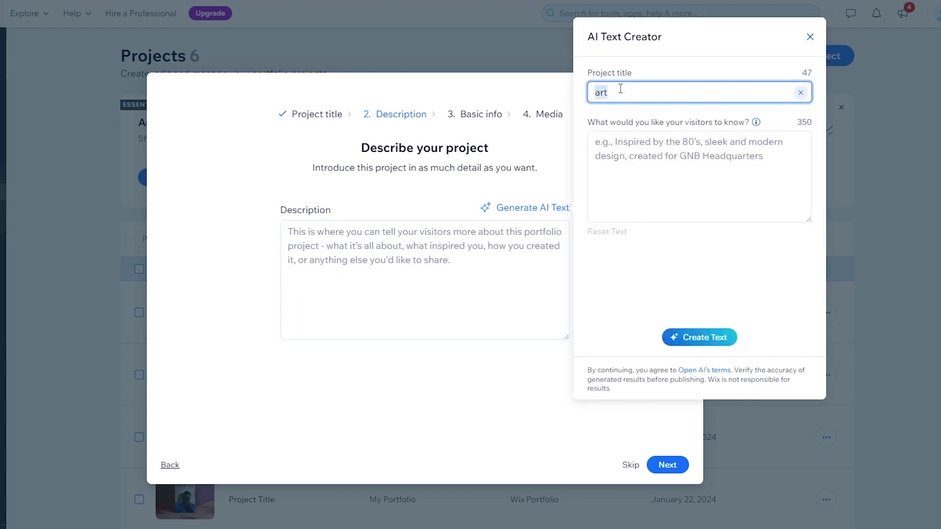
{"action": "left_click", "coordinate": [635, 144]}
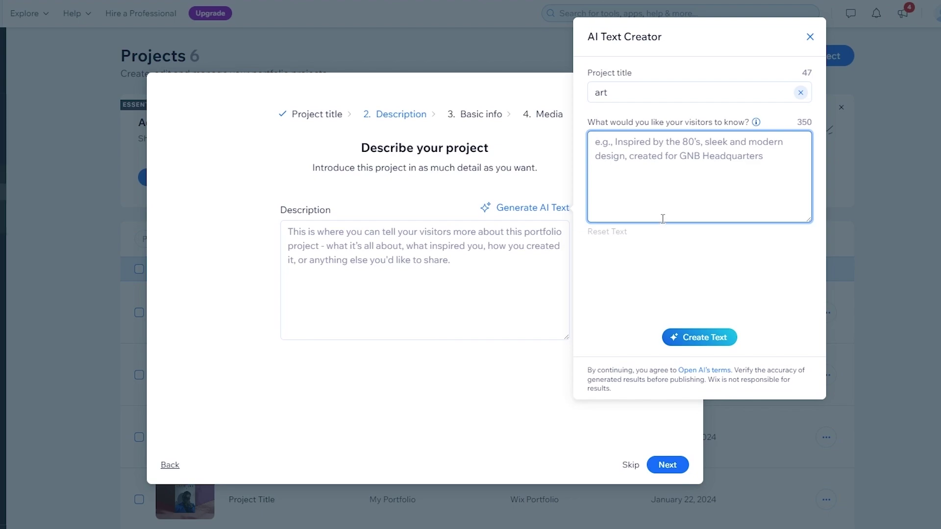
{"action": "type", "text": "tell them "}
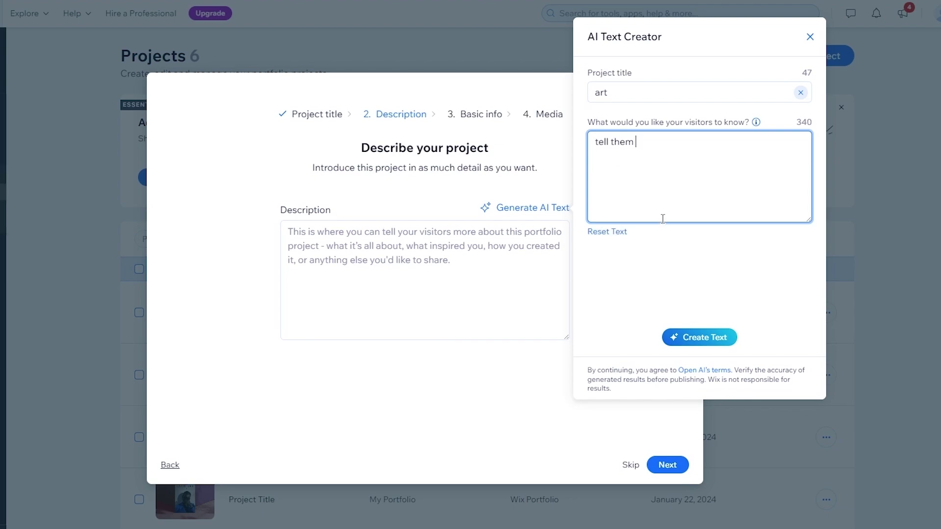
{"action": "type", "text": "my journey of art from "}
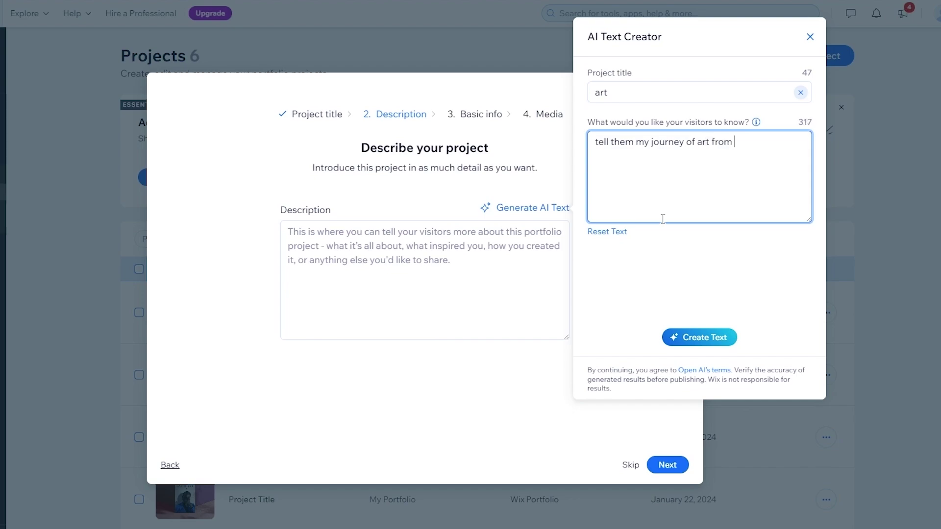
{"action": "type", "text": "national college of arts"}
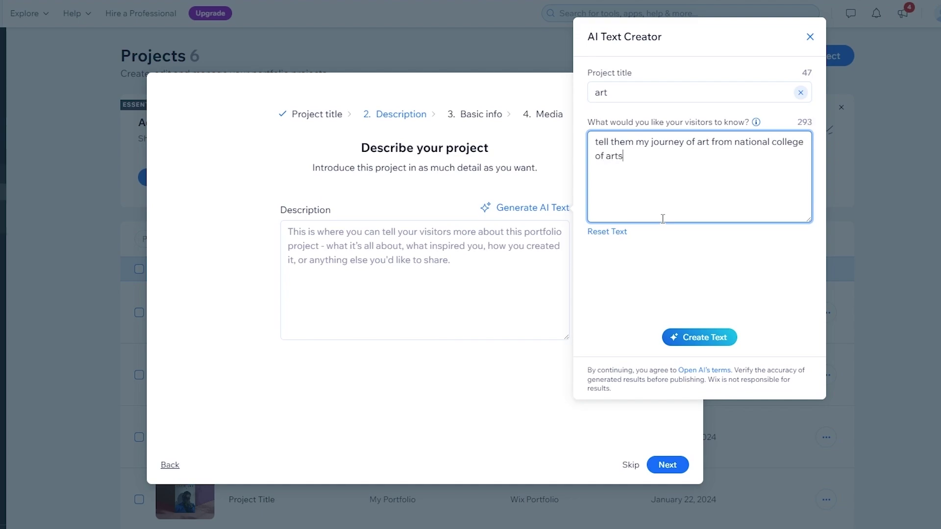
{"action": "left_click", "coordinate": [694, 337]}
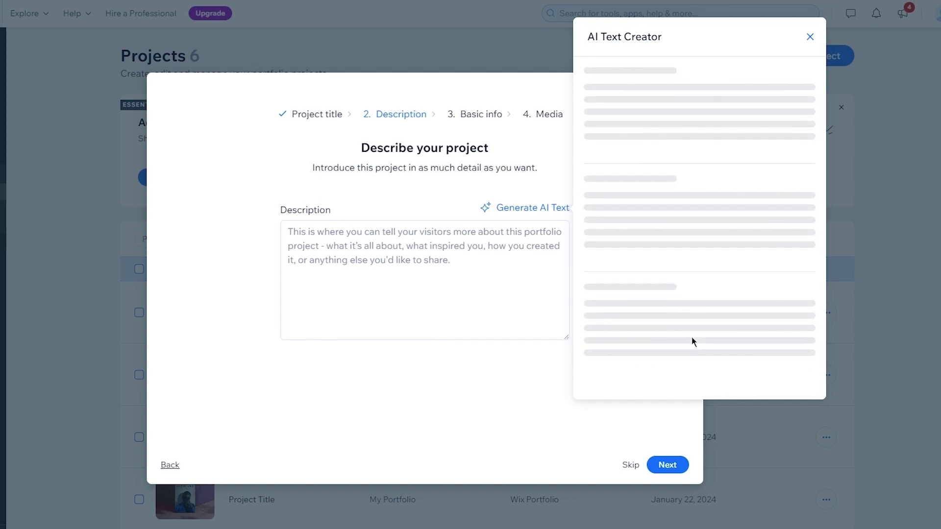
{"action": "scroll", "coordinate": [761, 292], "scroll_direction": "down", "scroll_amount": 1}
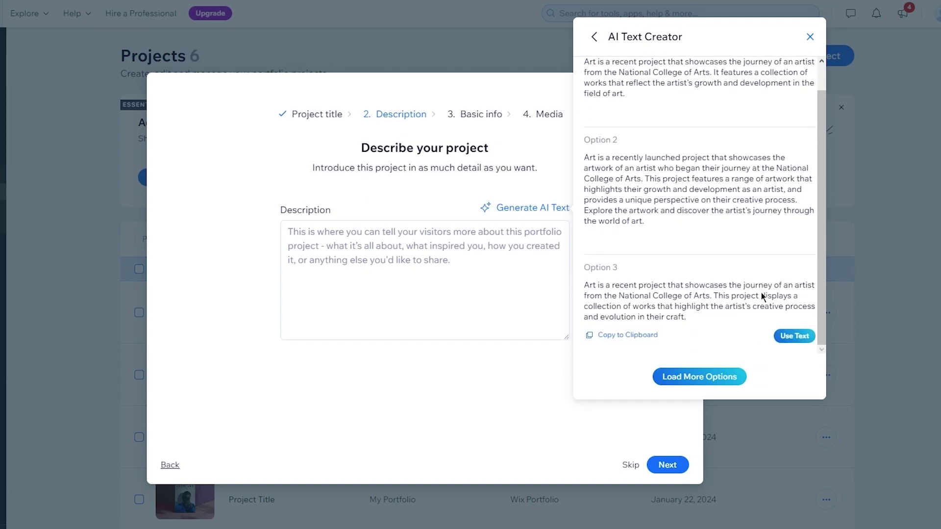
{"action": "left_click", "coordinate": [794, 240]}
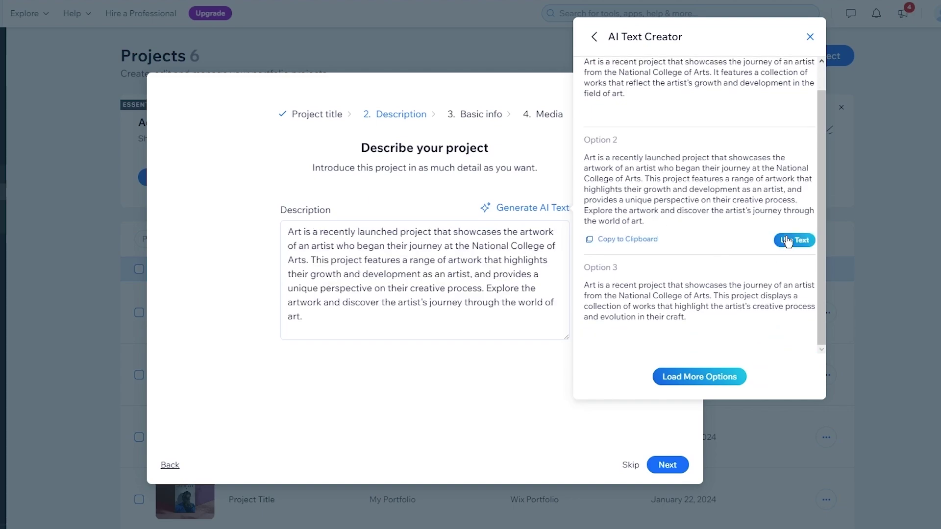
{"action": "left_click", "coordinate": [586, 412]}
Enter 'Portrait' as the art project's type, leaving date and location blank
{"action": "left_click", "coordinate": [659, 467]}
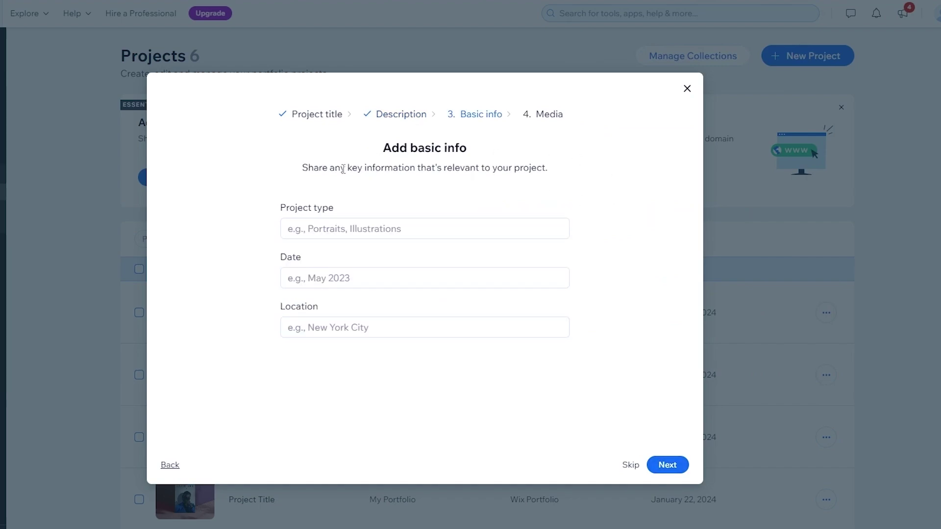
{"action": "left_click_drag", "start_coordinate": [301, 172], "coordinate": [563, 186]}
{"action": "left_click", "coordinate": [564, 187]}
{"action": "left_click", "coordinate": [342, 238]}
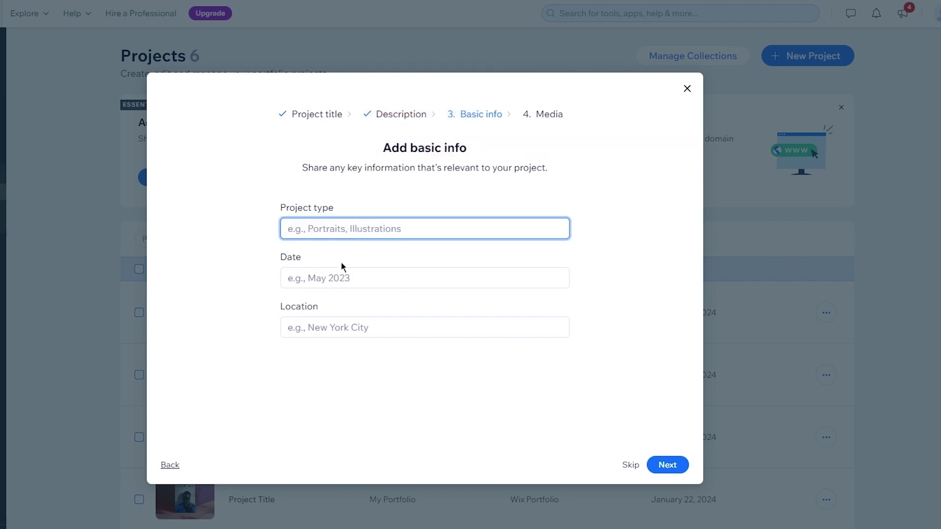
{"action": "left_click", "coordinate": [336, 279]}
{"action": "left_click", "coordinate": [330, 326]}
{"action": "left_click", "coordinate": [391, 228]}
{"action": "type", "text": "Portraits"}
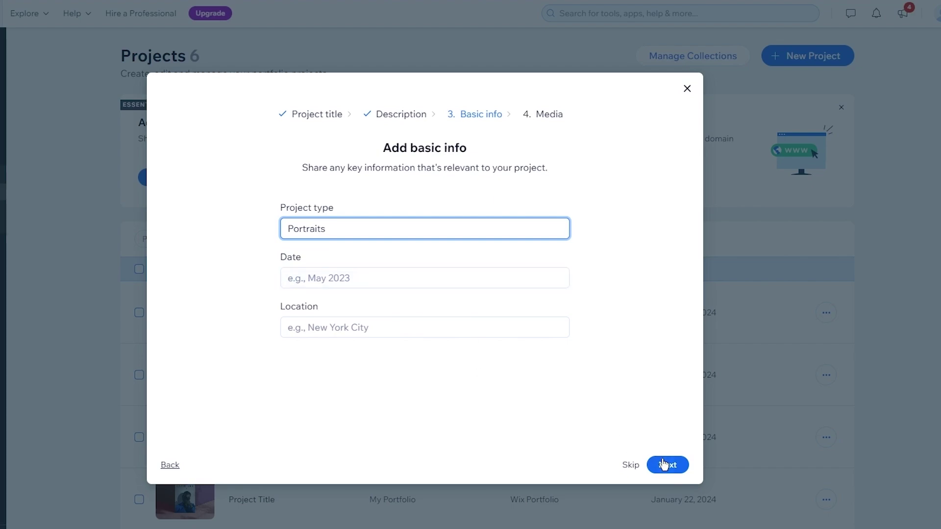
Upload the purple night-castle image from the computer and finish adding the art project
{"action": "left_click", "coordinate": [669, 466]}
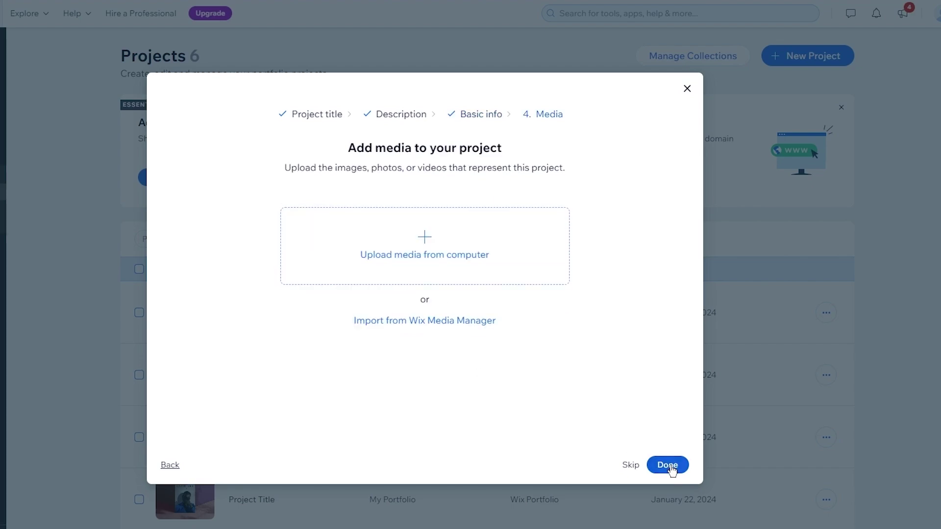
{"action": "left_click", "coordinate": [339, 237]}
{"action": "scroll", "coordinate": [206, 203], "scroll_direction": "down", "scroll_amount": 5}
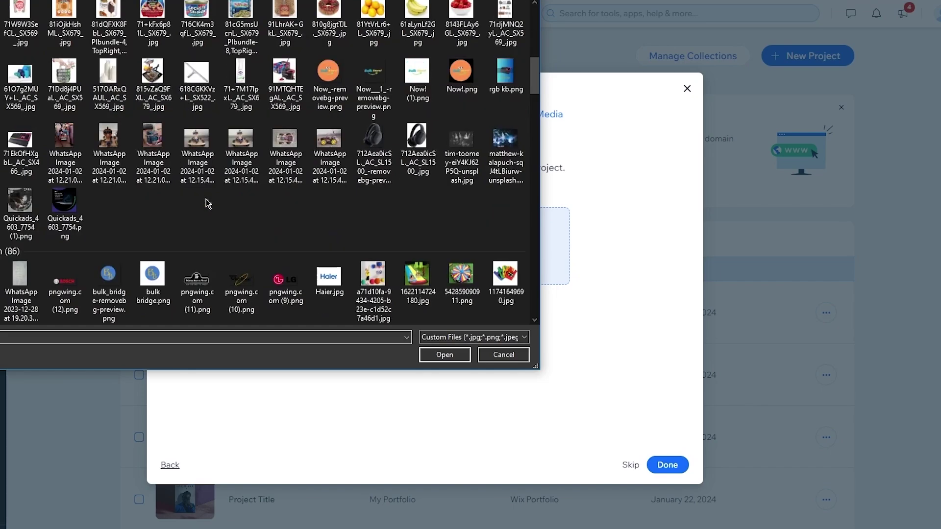
{"action": "scroll", "coordinate": [206, 204], "scroll_direction": "down", "scroll_amount": 3}
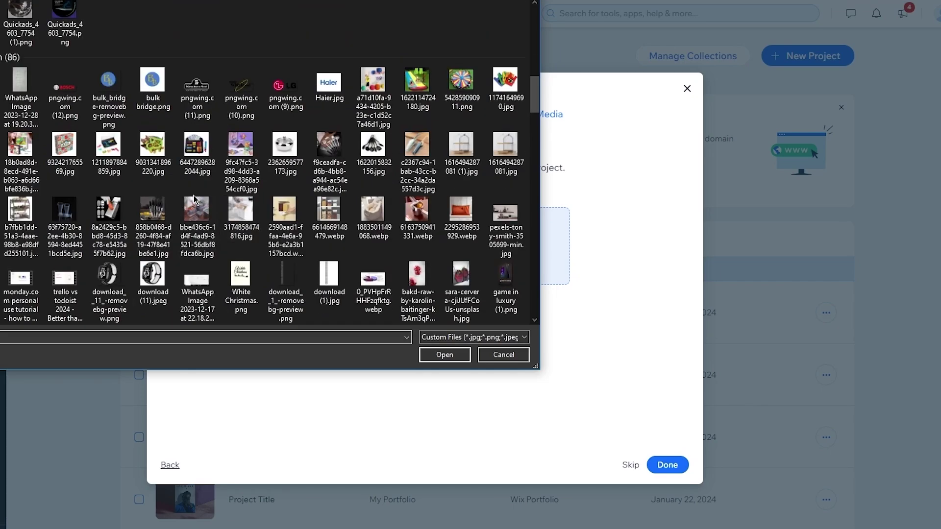
{"action": "scroll", "coordinate": [195, 200], "scroll_direction": "up", "scroll_amount": 5}
{"action": "left_click", "coordinate": [445, 354]}
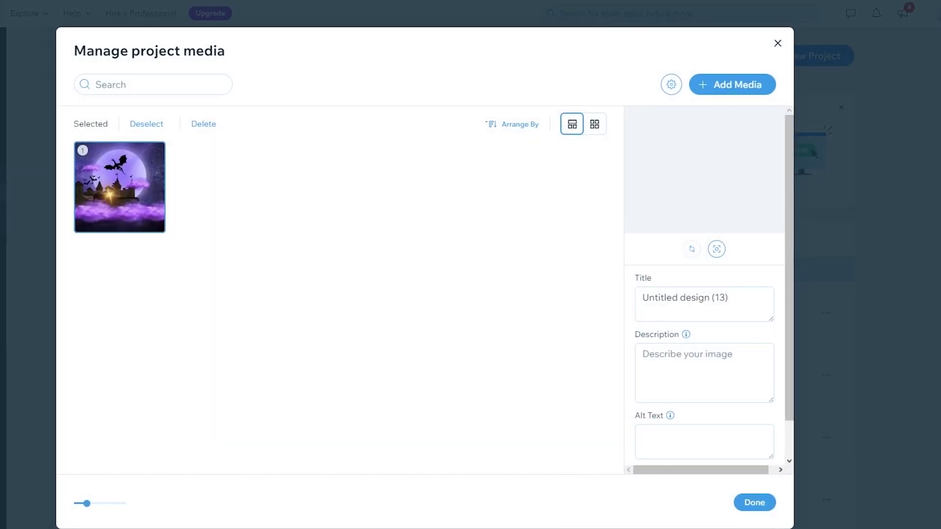
{"action": "left_click", "coordinate": [759, 503]}
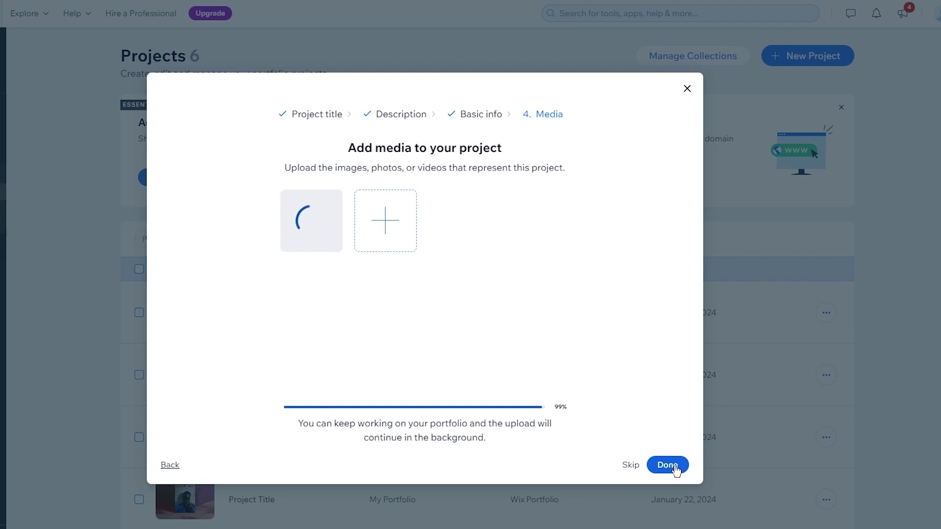
{"action": "left_click", "coordinate": [668, 465]}
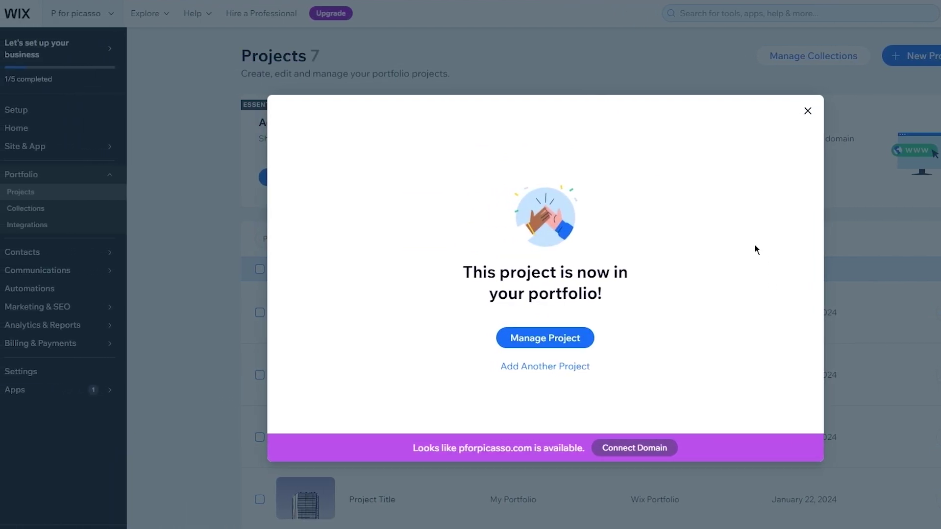
Open the art project via Manage Project and review its details
{"action": "left_click", "coordinate": [566, 346]}
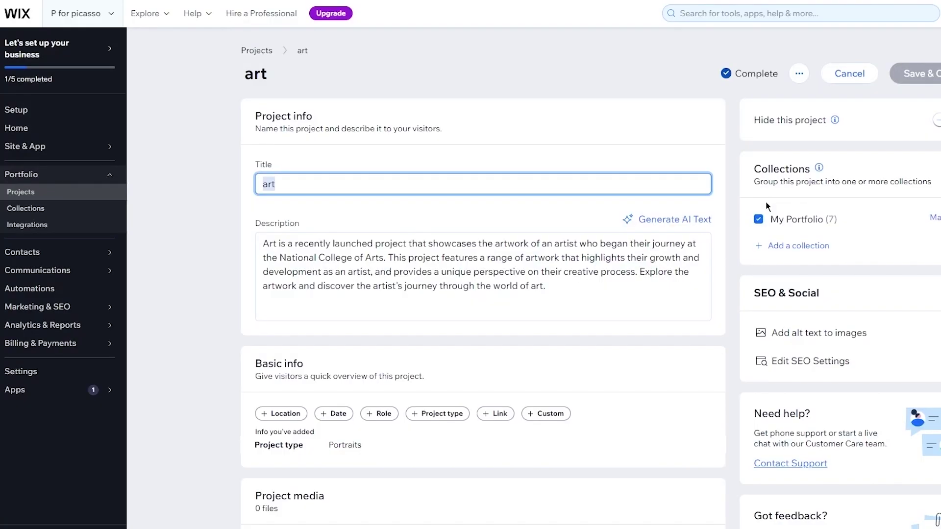
{"action": "scroll", "coordinate": [417, 294], "scroll_direction": "down", "scroll_amount": 5}
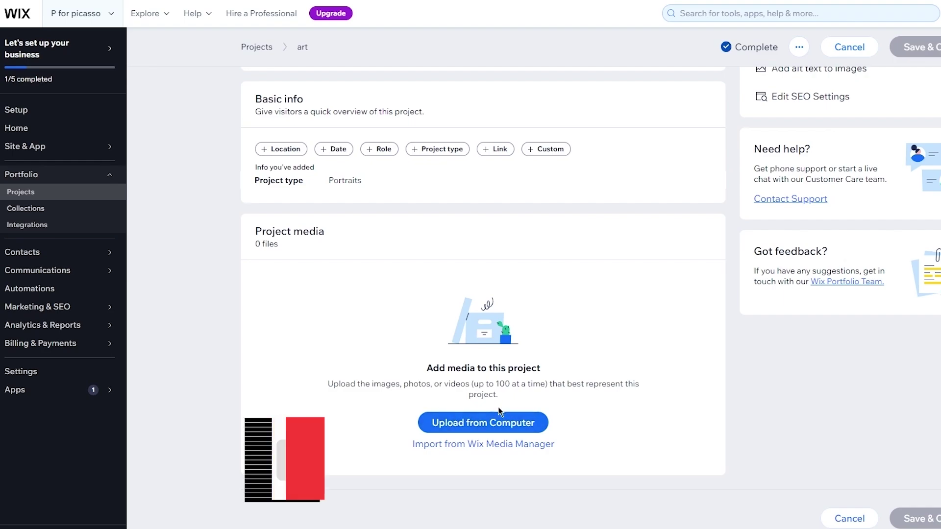
{"action": "scroll", "coordinate": [499, 411], "scroll_direction": "up", "scroll_amount": 5}
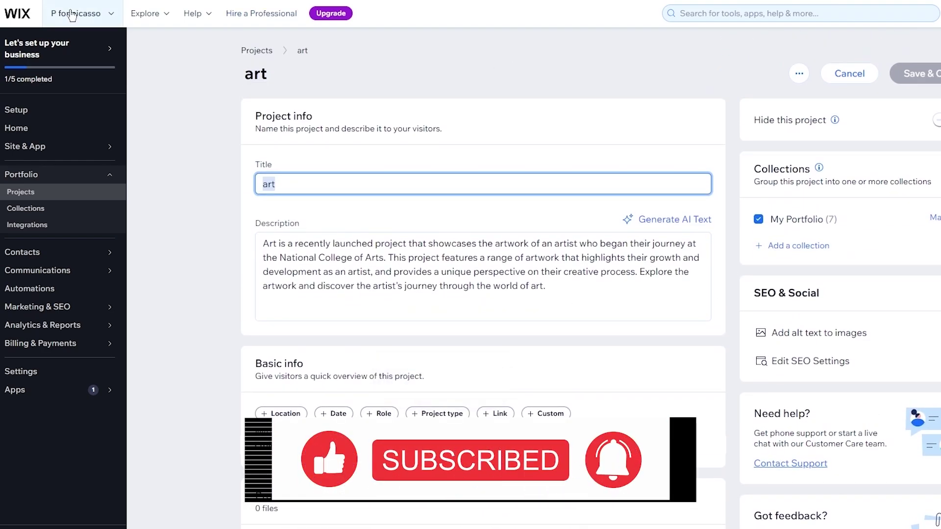
Check that art is listed in the My Portfolio collection, then view portfolio Integrations
{"action": "left_click", "coordinate": [72, 210]}
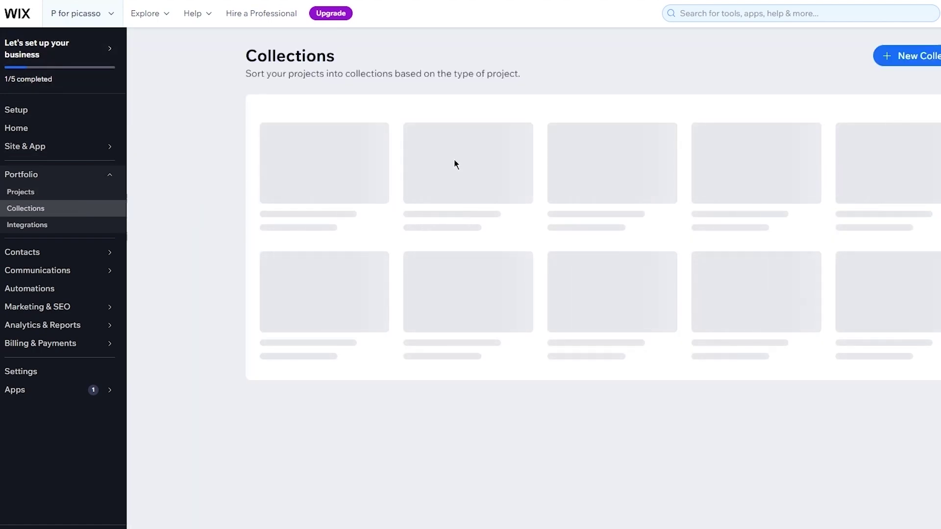
{"action": "mouse_move", "coordinate": [336, 179]}
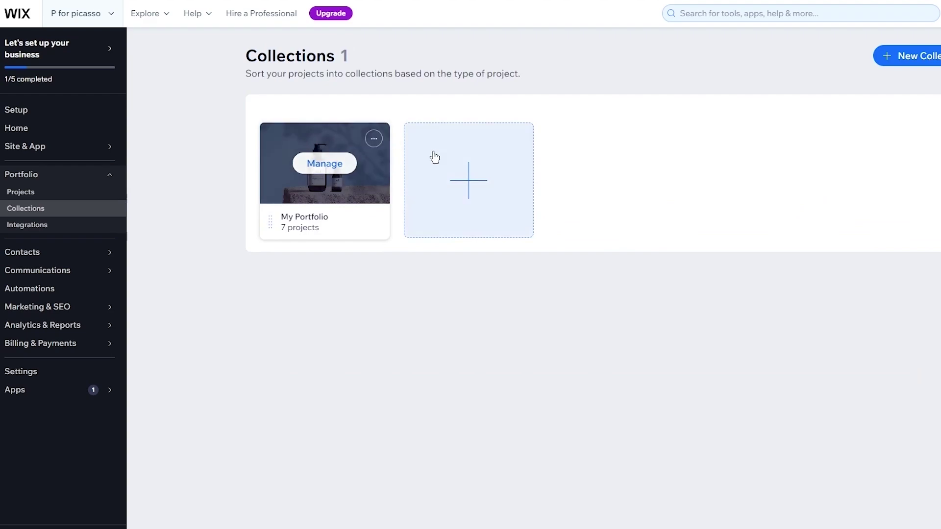
{"action": "left_click", "coordinate": [286, 191]}
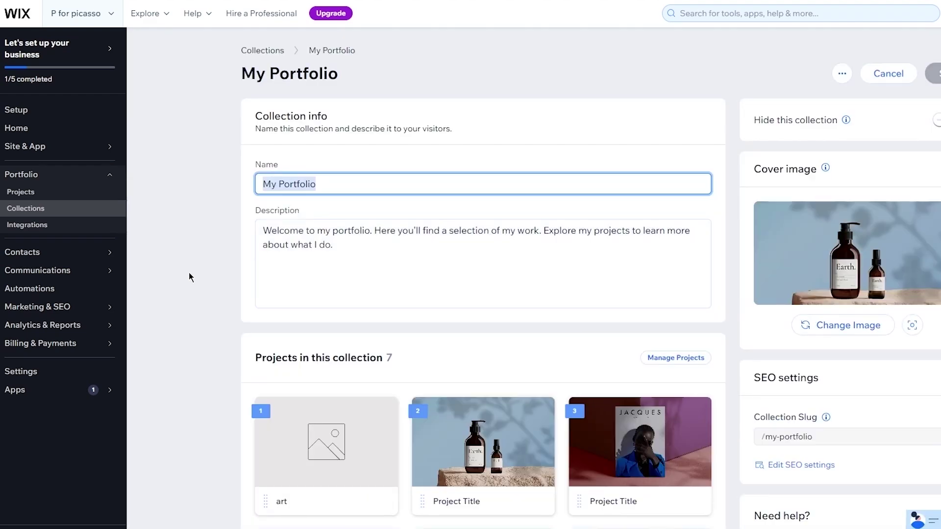
{"action": "scroll", "coordinate": [189, 272], "scroll_direction": "down", "scroll_amount": 5}
{"action": "mouse_move", "coordinate": [488, 188]}
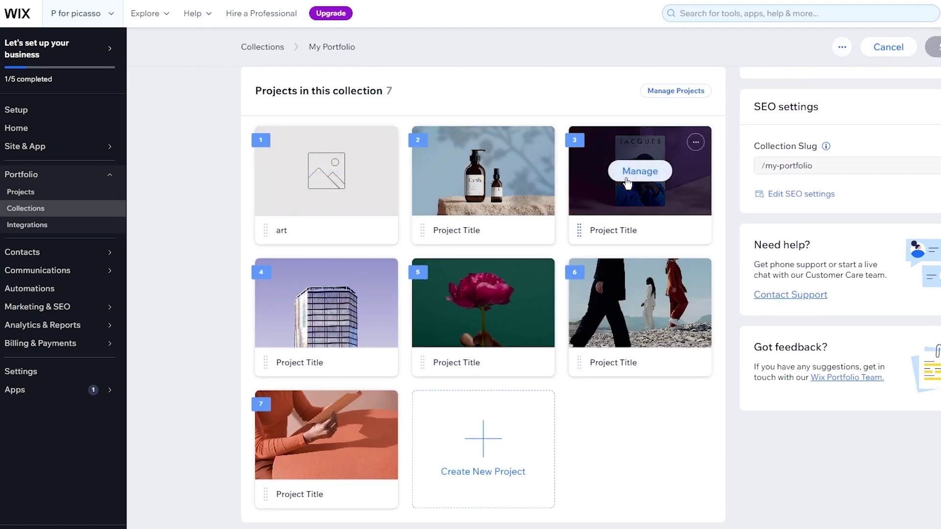
{"action": "left_click", "coordinate": [29, 228]}
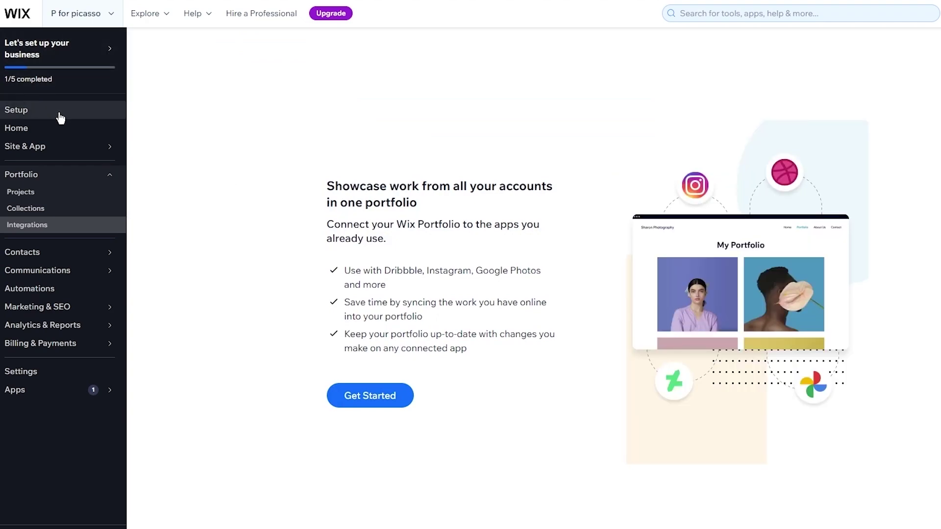
Return to the dashboard Home and open Design Site to browse Art Portfolio templates
{"action": "left_click", "coordinate": [41, 131]}
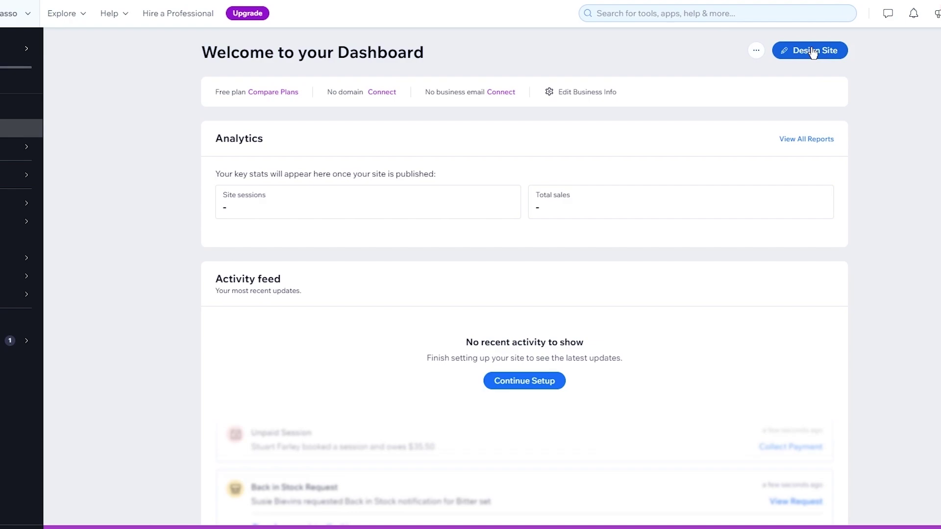
{"action": "left_click", "coordinate": [813, 51]}
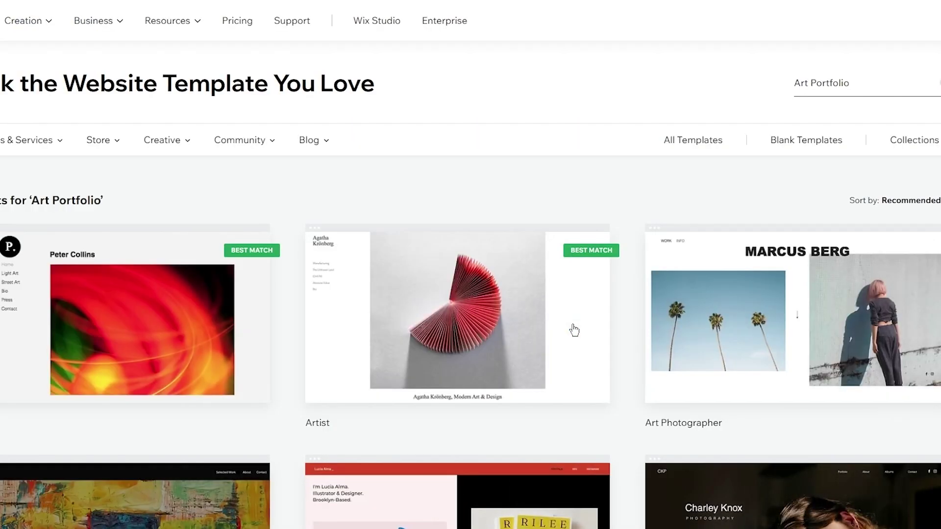
Edit the Peter Collins art portfolio template and zoom out to see the whole page in the editor
{"action": "mouse_move", "coordinate": [79, 322]}
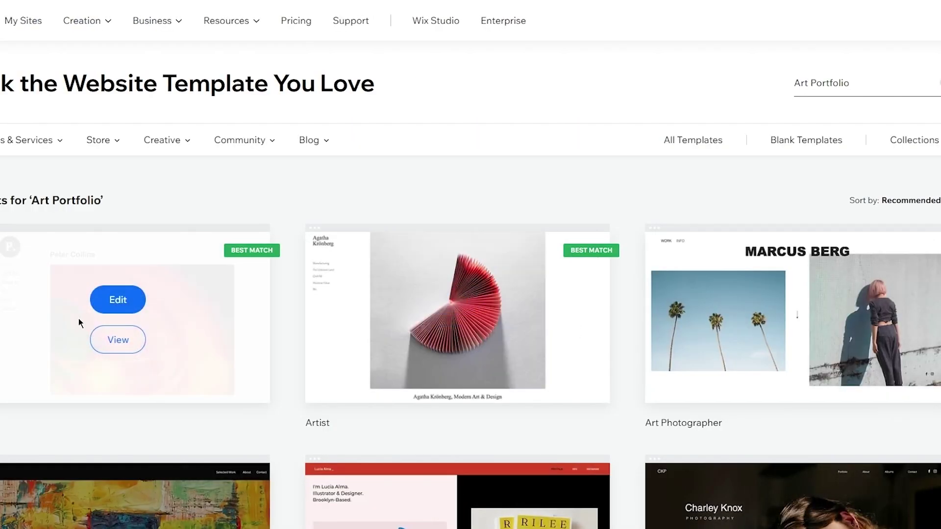
{"action": "left_click", "coordinate": [118, 300]}
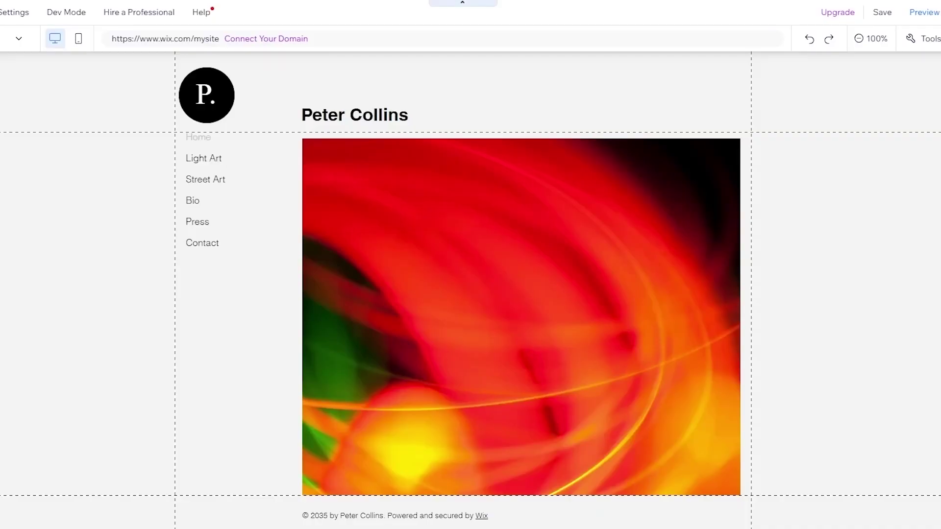
{"action": "key", "text": "ctrl+minus"}
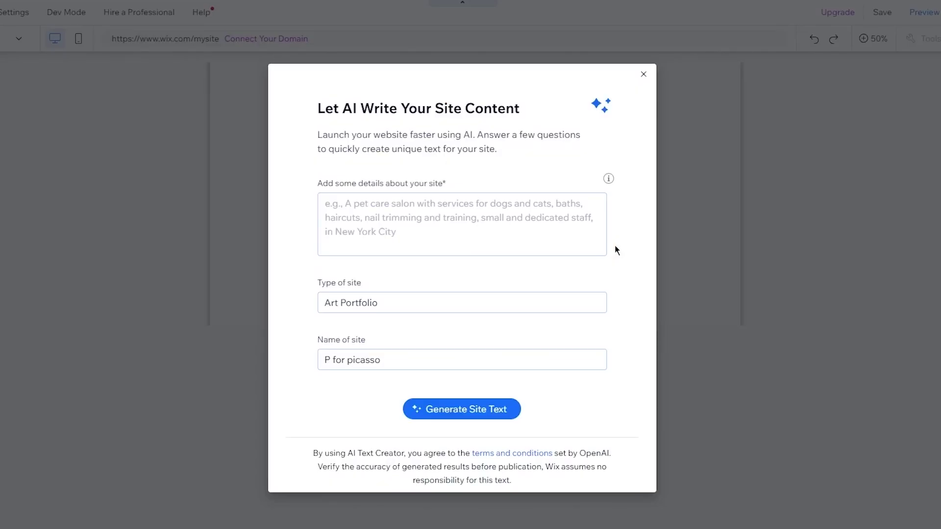
Dismiss the AI content writer and browse the Strip, Interactive, Embed Code and CMS element categories
{"action": "left_click", "coordinate": [643, 76]}
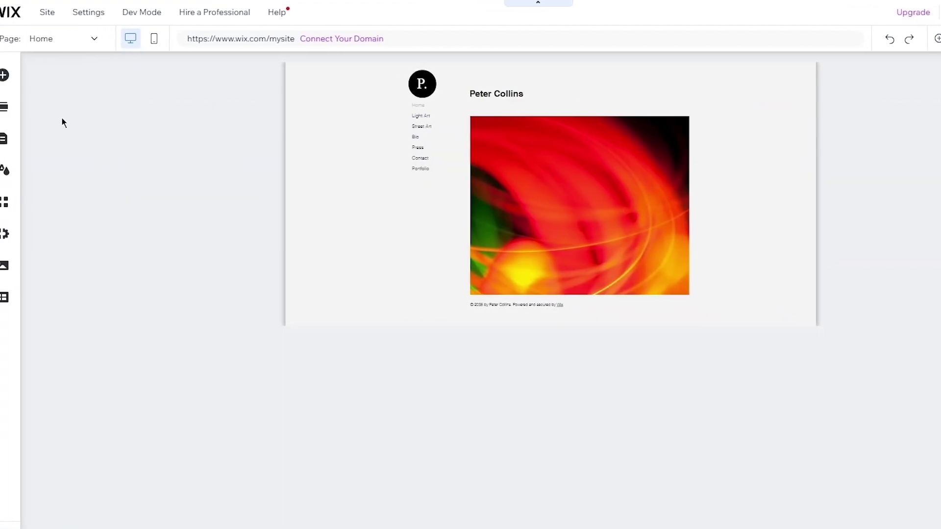
{"action": "left_click", "coordinate": [16, 83]}
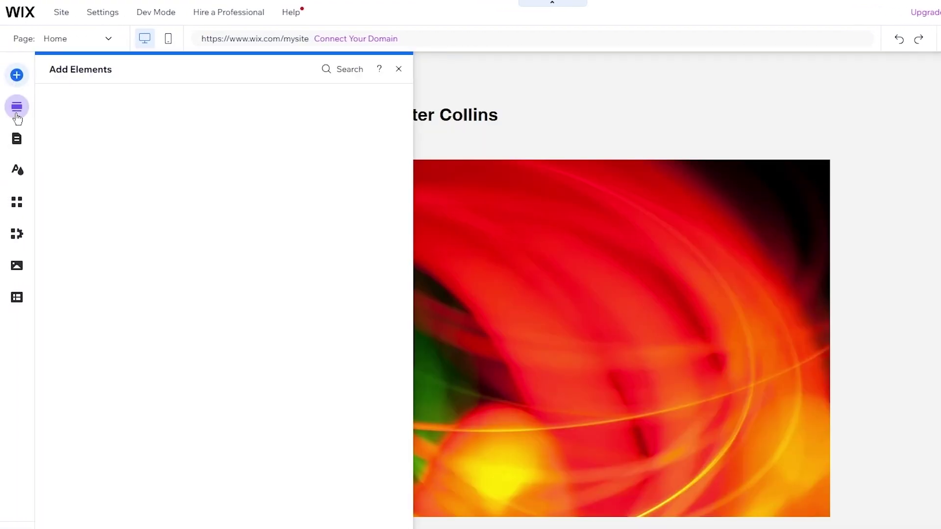
{"action": "left_click", "coordinate": [58, 160]}
{"action": "left_click", "coordinate": [69, 299]}
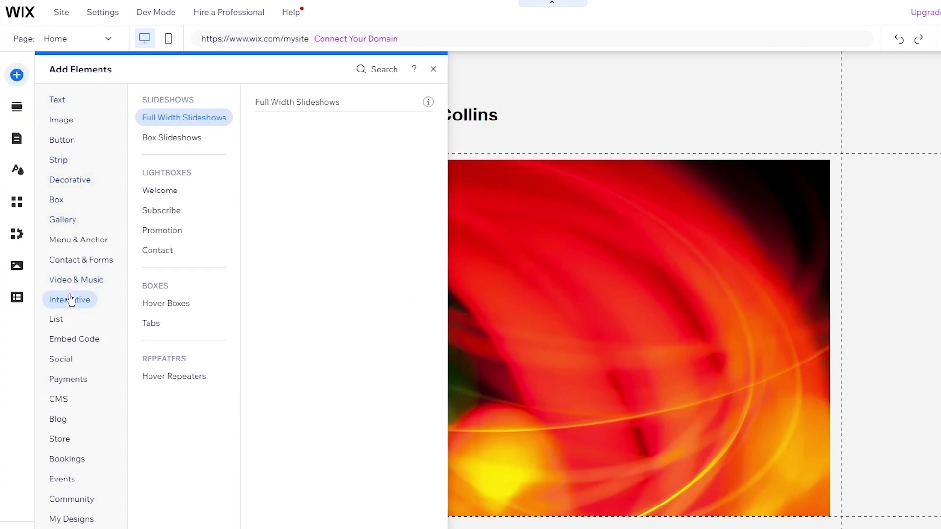
{"action": "left_click", "coordinate": [73, 339]}
{"action": "left_click", "coordinate": [60, 401]}
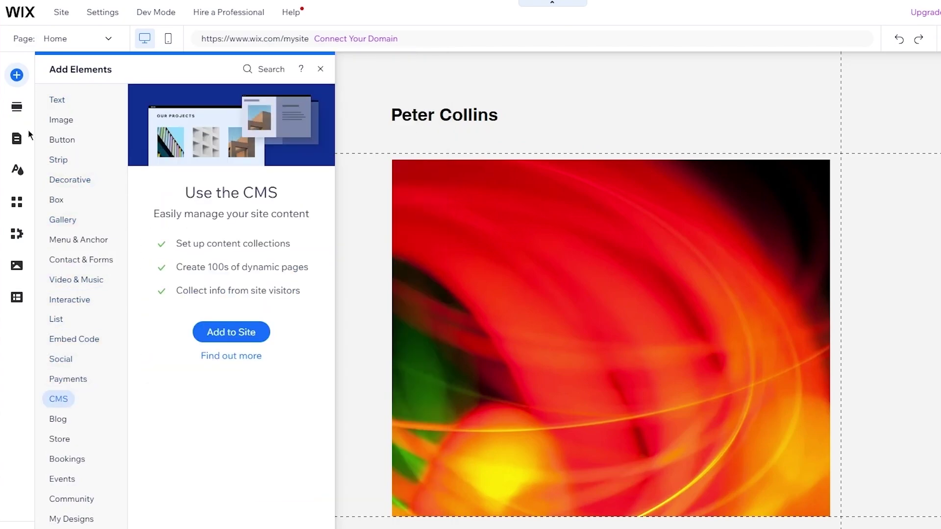
Look through the ready-made sections list, then bring up the Wix App Market
{"action": "left_click", "coordinate": [17, 108]}
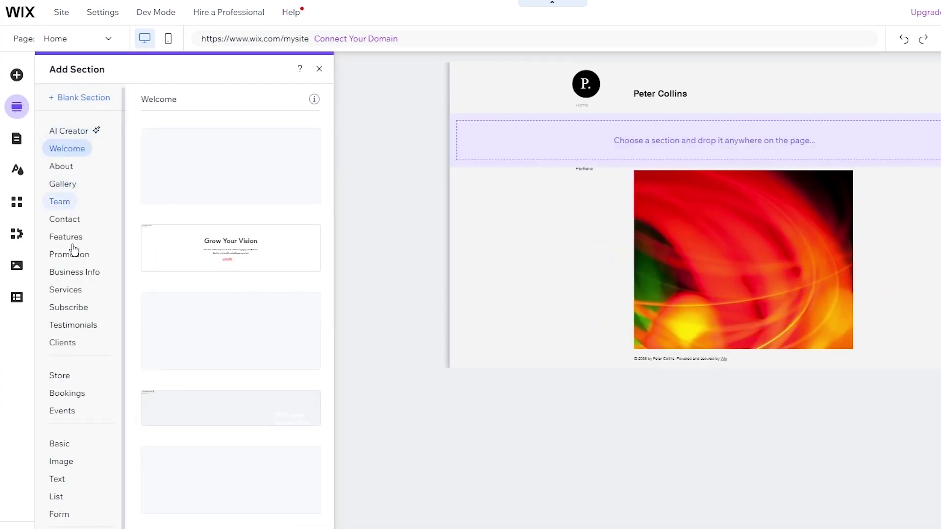
{"action": "scroll", "coordinate": [72, 274], "scroll_direction": "down", "scroll_amount": 1}
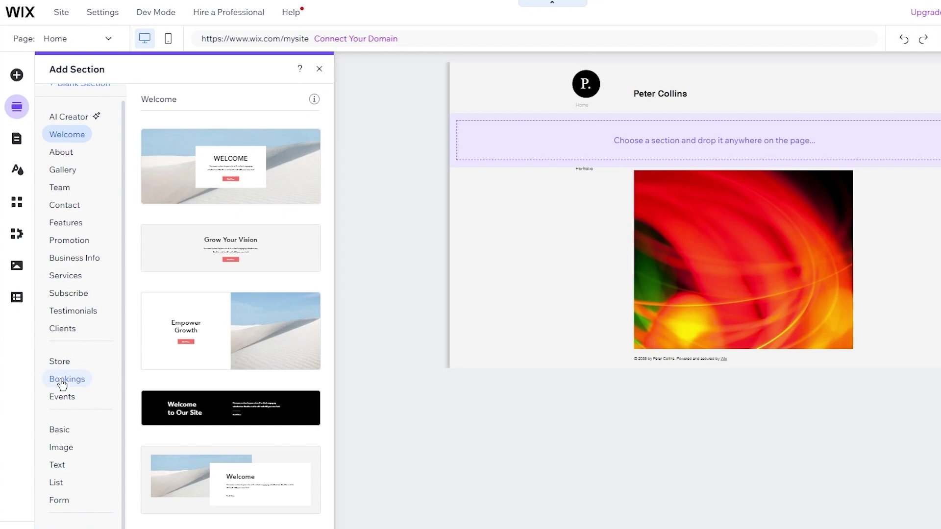
{"action": "left_click", "coordinate": [17, 203]}
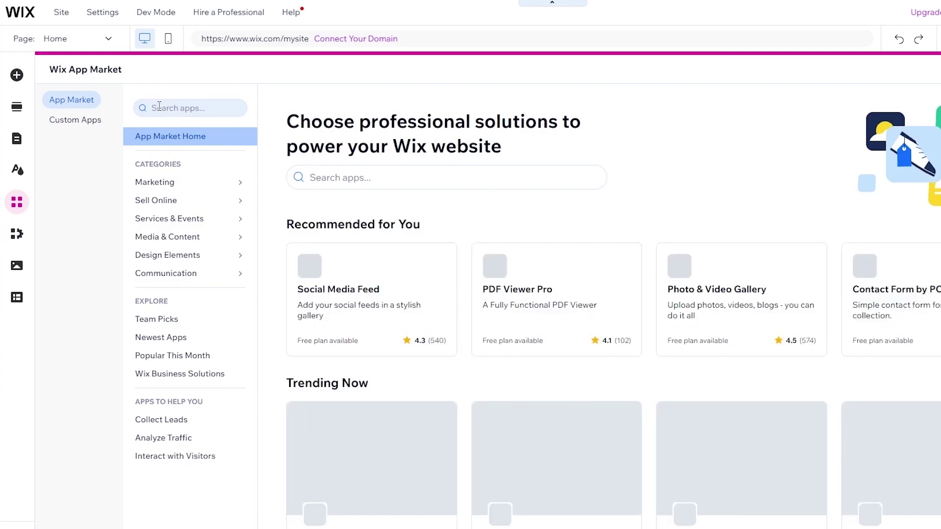
Search the App Market for 'portf' and open the installed Wix Portfolio app
{"action": "left_click", "coordinate": [329, 179]}
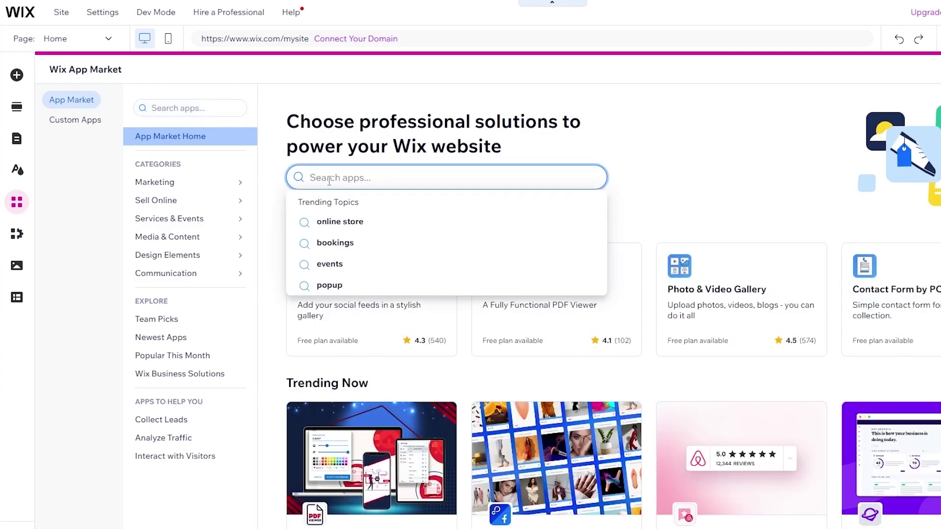
{"action": "type", "text": "portf"}
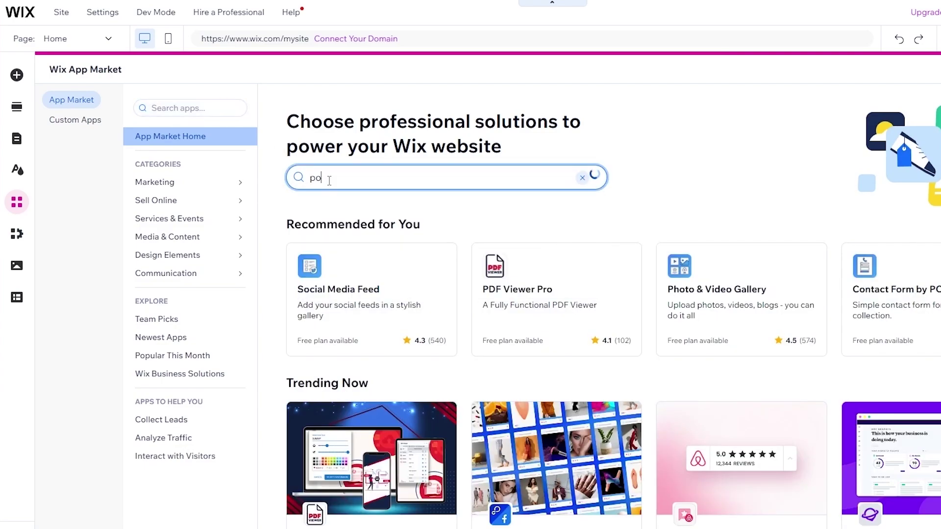
{"action": "left_click", "coordinate": [359, 254]}
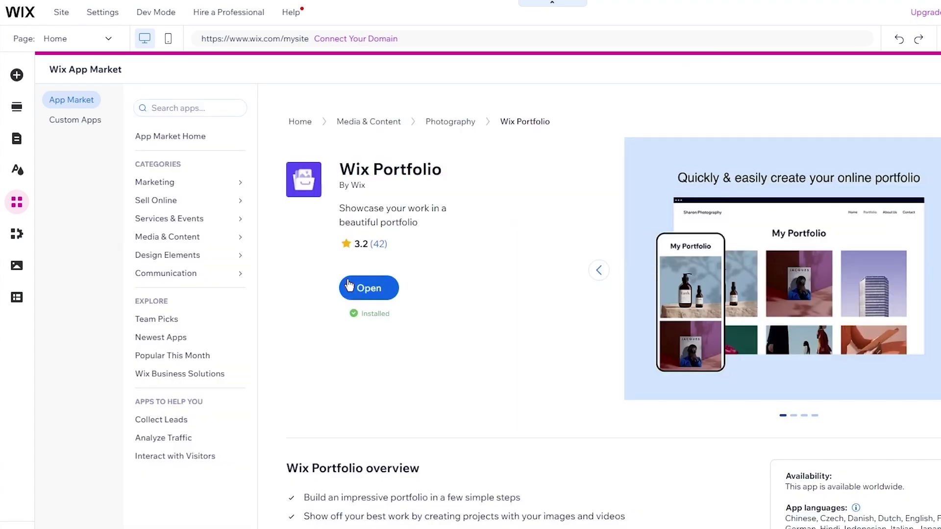
{"action": "left_click", "coordinate": [362, 290]}
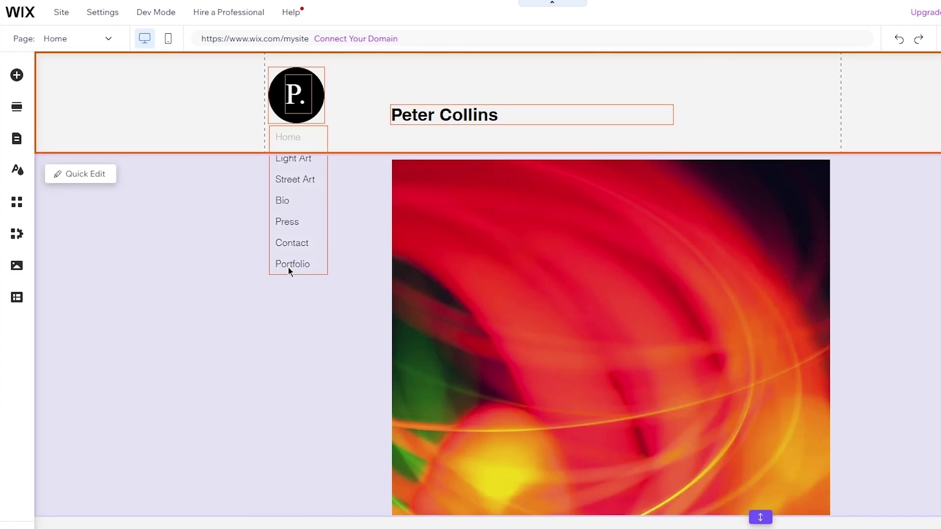
Switch to the Portfolio page in Site Pages and Menu, keeping its name 'Portfolio'
{"action": "double_click", "coordinate": [288, 267]}
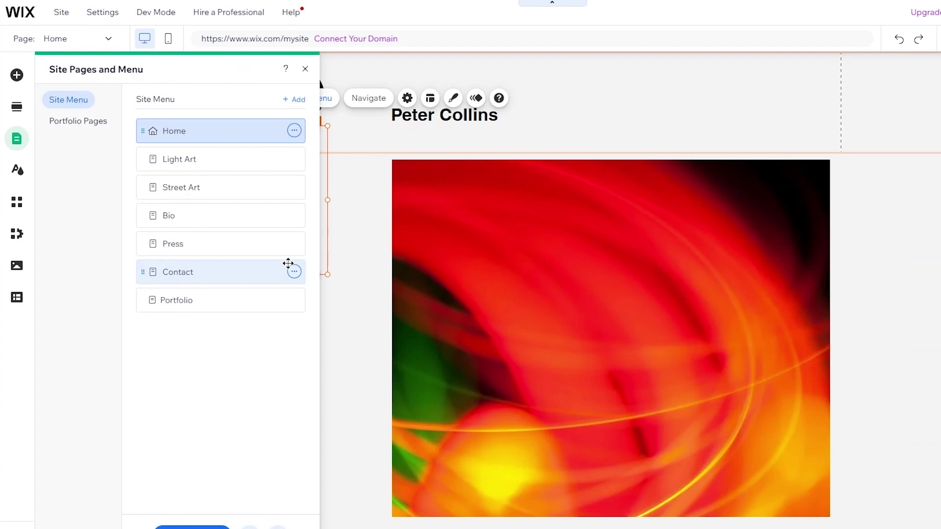
{"action": "left_click", "coordinate": [211, 300]}
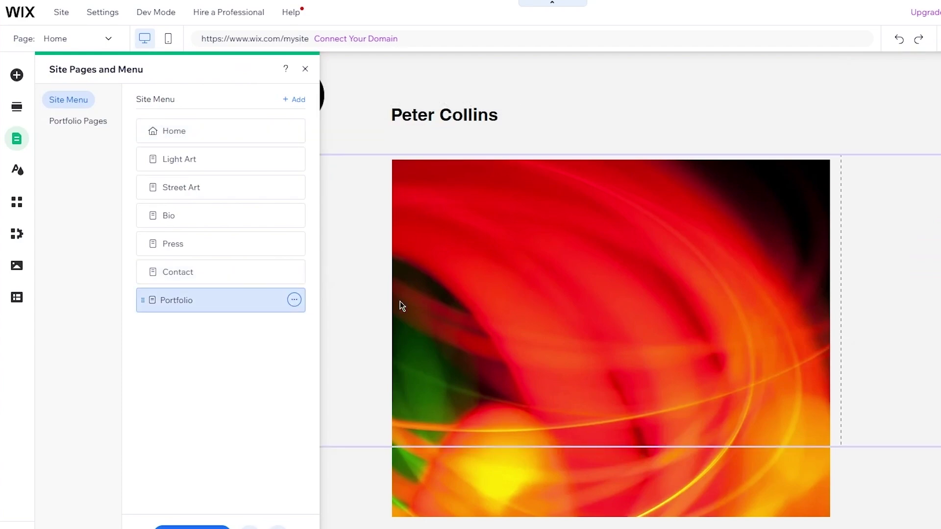
{"action": "double_click", "coordinate": [204, 301]}
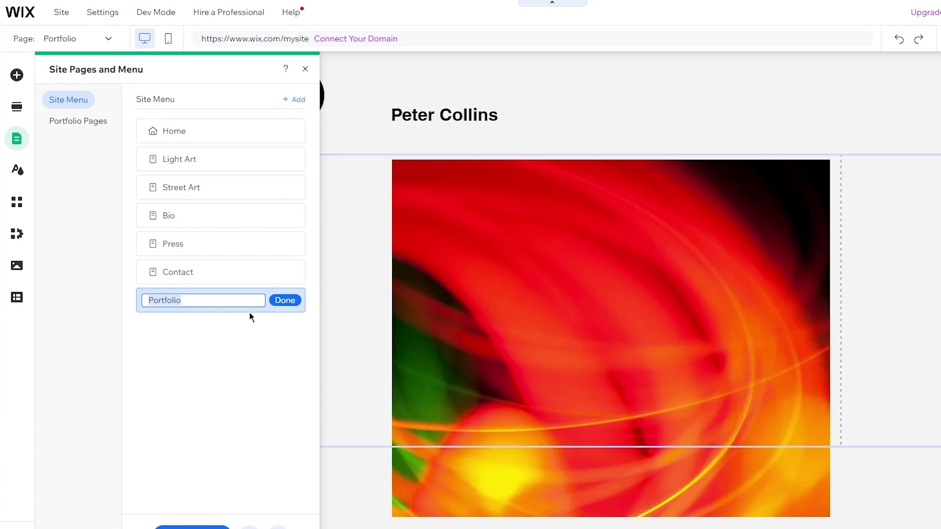
{"action": "left_click", "coordinate": [293, 301]}
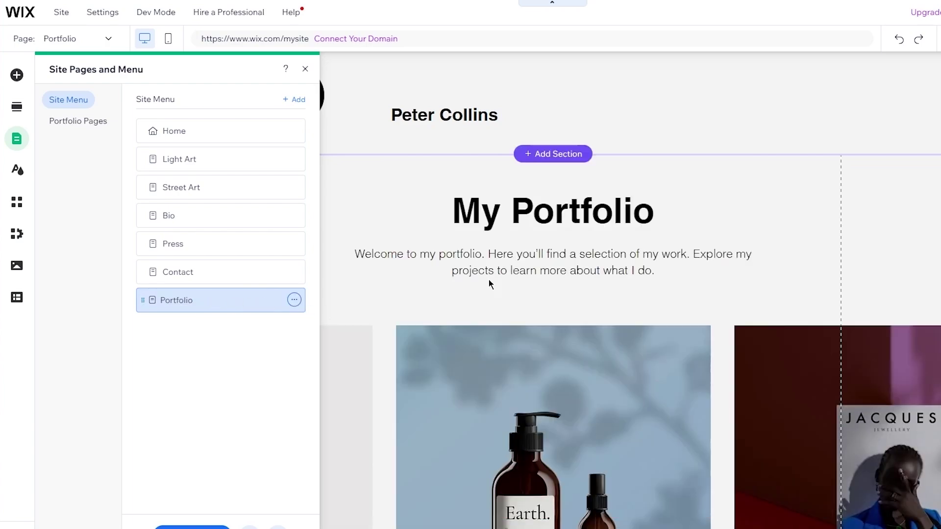
{"action": "scroll", "coordinate": [489, 284], "scroll_direction": "down", "scroll_amount": 5}
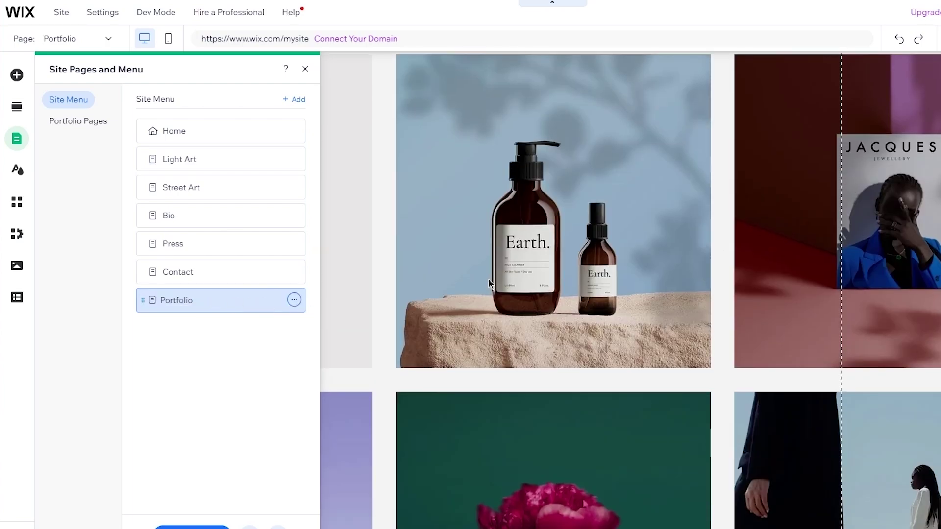
{"action": "left_click", "coordinate": [305, 68]}
Select the project gallery on the Portfolio page
{"action": "scroll", "coordinate": [309, 224], "scroll_direction": "down", "scroll_amount": 10}
{"action": "scroll", "coordinate": [290, 223], "scroll_direction": "up", "scroll_amount": 9}
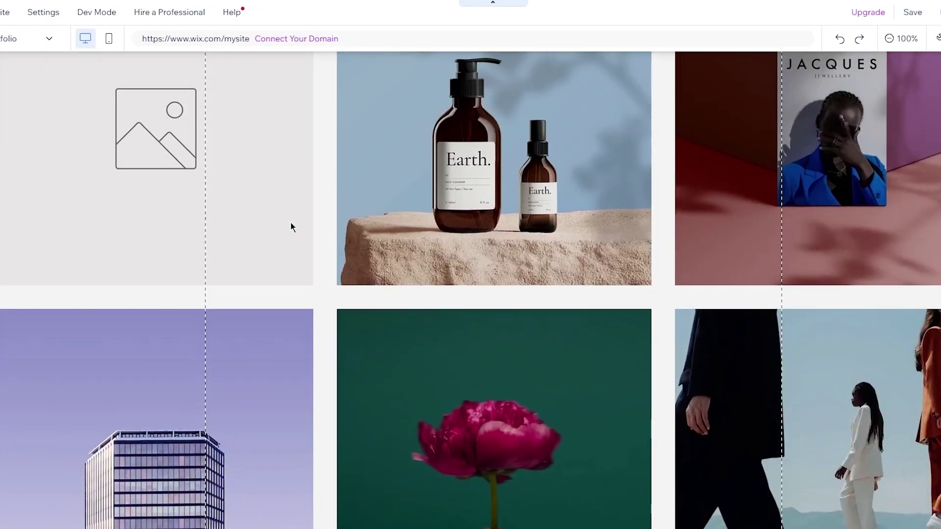
{"action": "scroll", "coordinate": [168, 175], "scroll_direction": "up", "scroll_amount": 3}
{"action": "left_click", "coordinate": [75, 188]}
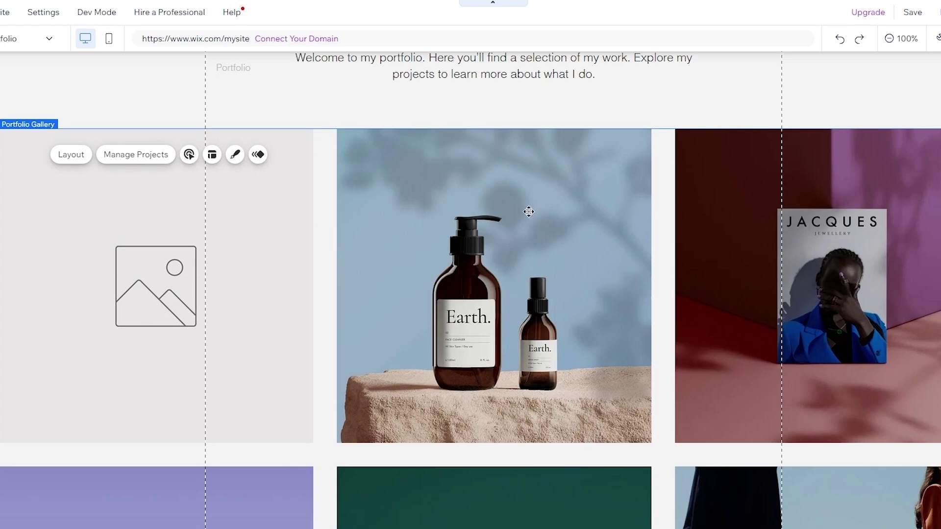
{"action": "scroll", "coordinate": [528, 212], "scroll_direction": "up", "scroll_amount": 4}
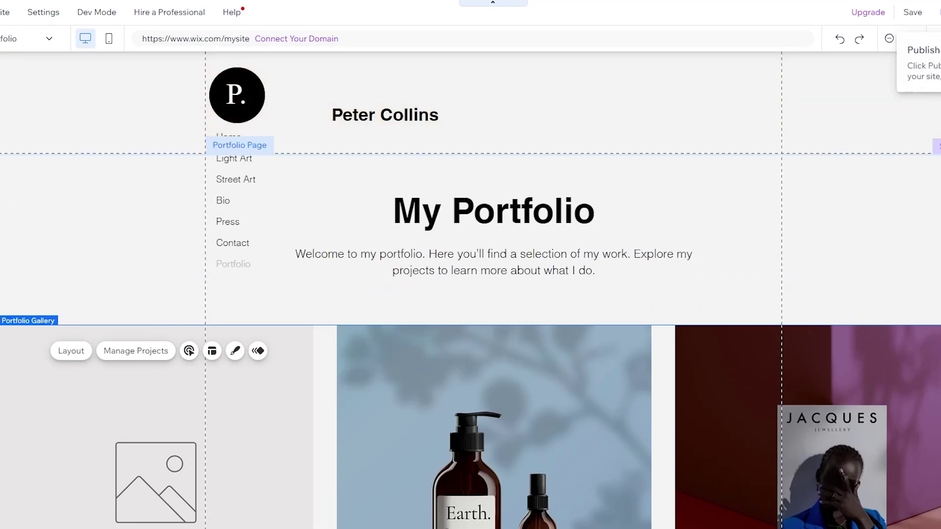